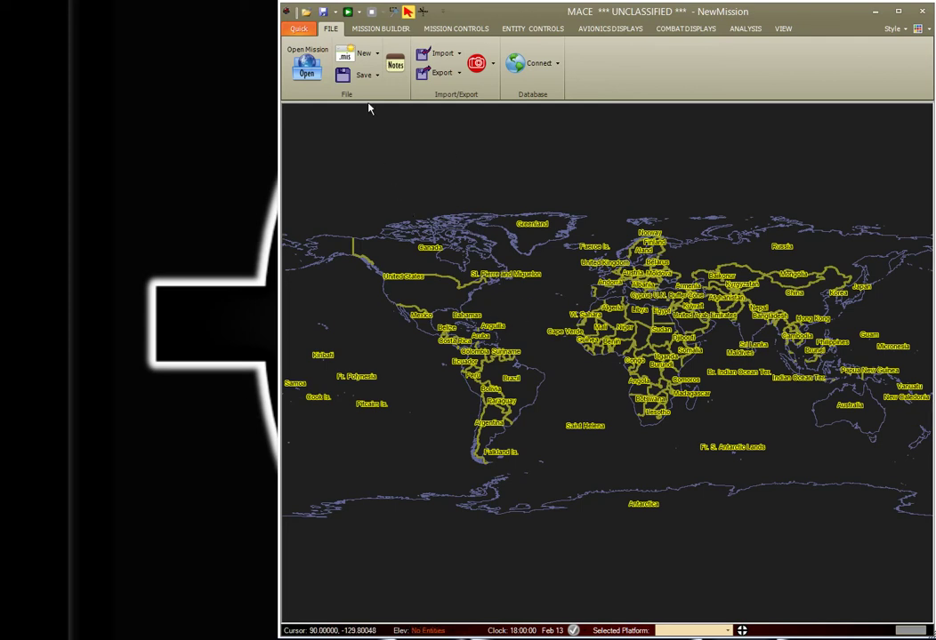
Step: Connect the map database to Full Planet Roads (Vector Data) and check that it is enabled
left_click(301, 29)
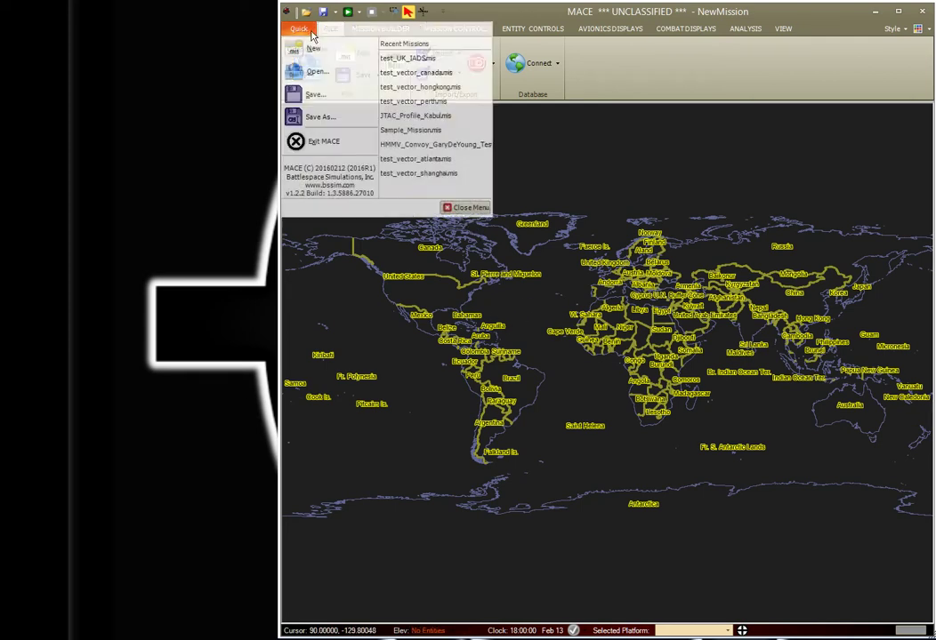
left_click(560, 167)
left_click(559, 67)
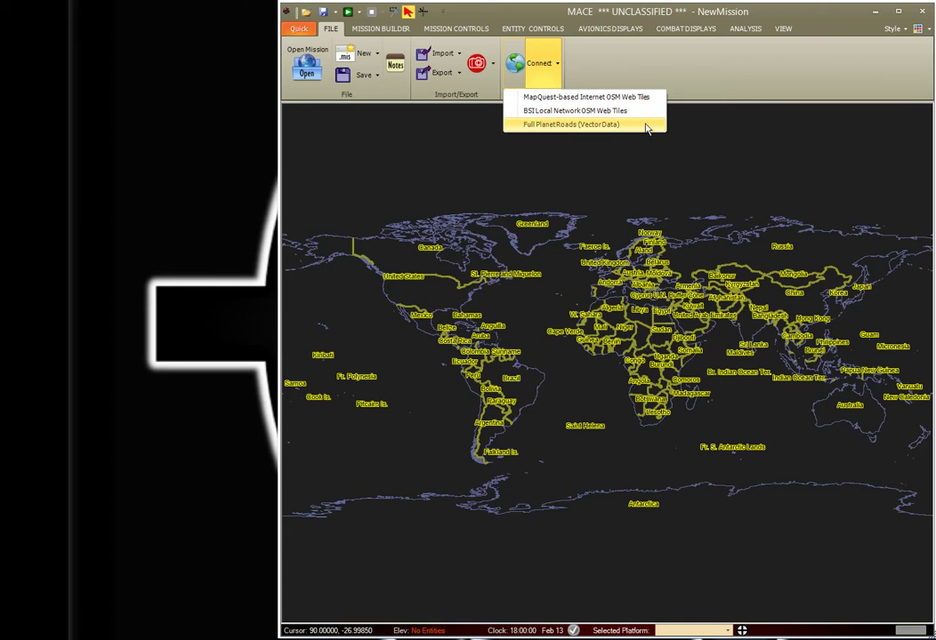
left_click(590, 125)
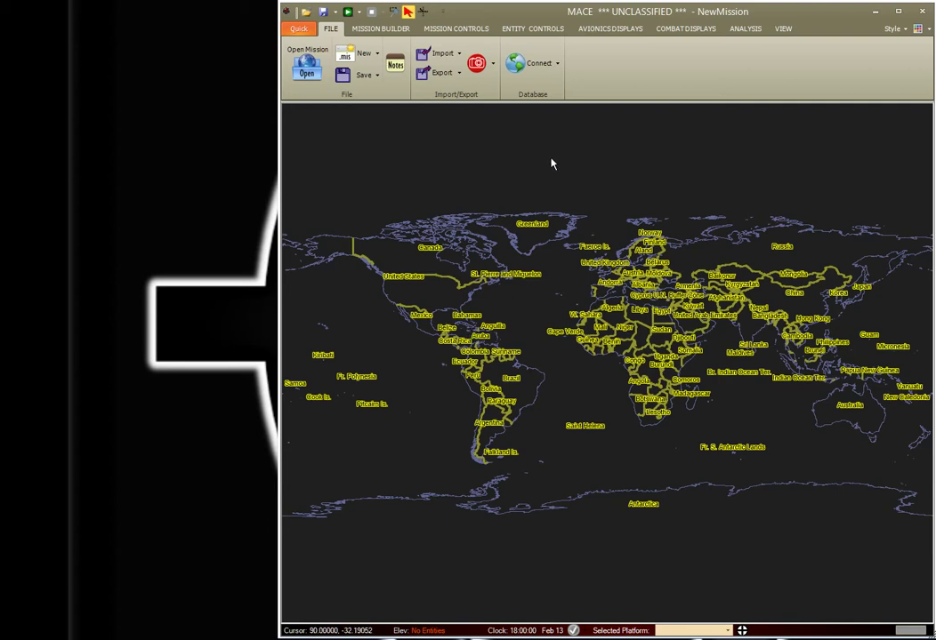
left_click(558, 66)
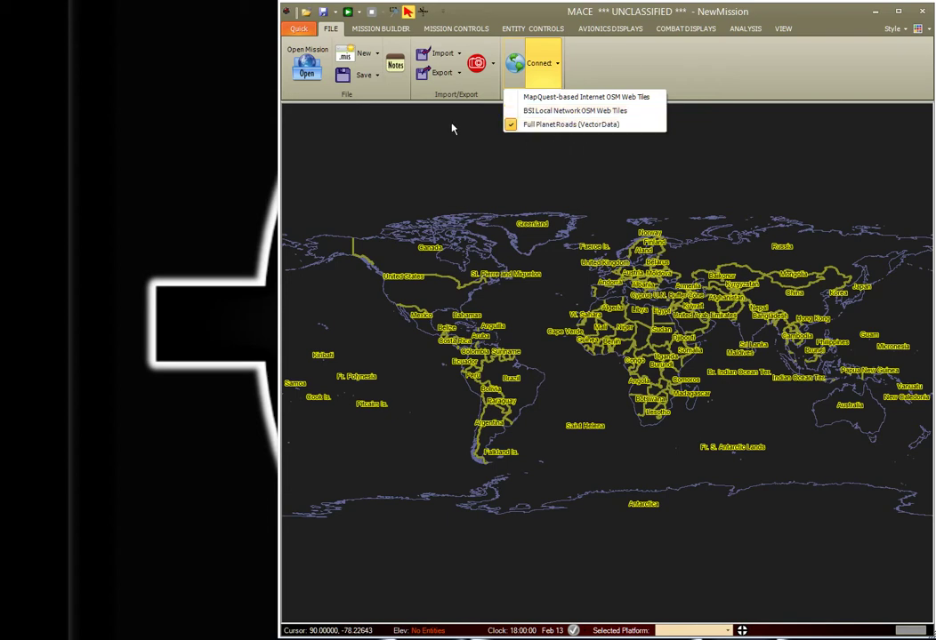
Step: Examine the vector road network in and around Las Vegas on the map
left_click(393, 13)
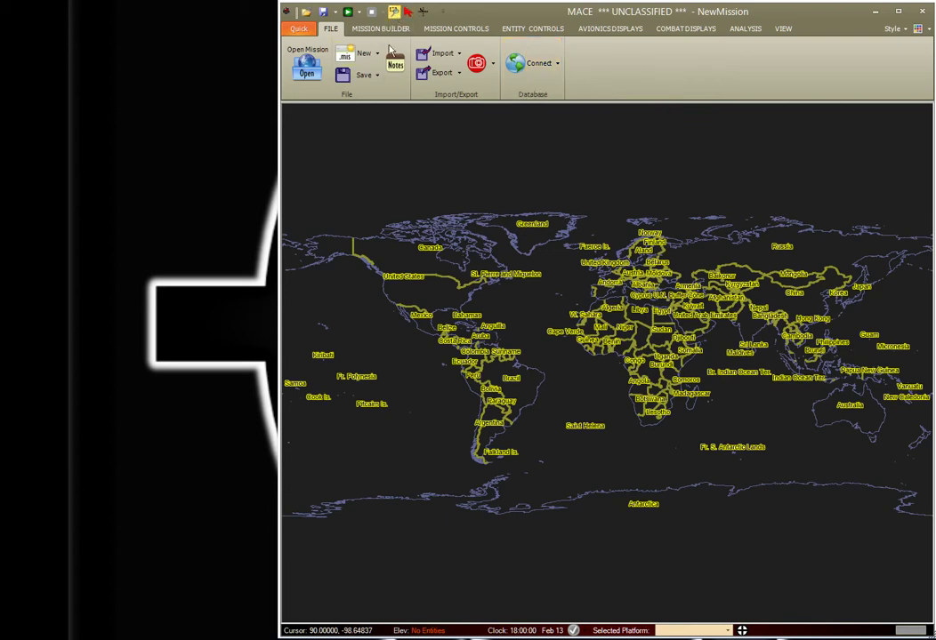
left_click(396, 298)
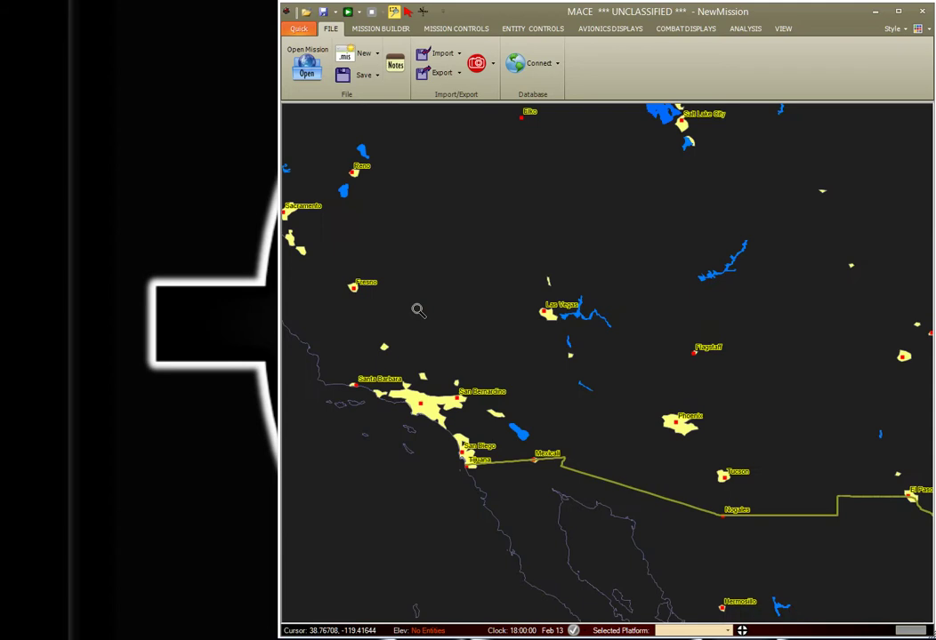
left_click(570, 329)
left_click_drag(534, 279, 675, 411)
key("Escape")
left_click_drag(737, 430, 499, 238)
left_click_drag(765, 461, 518, 283)
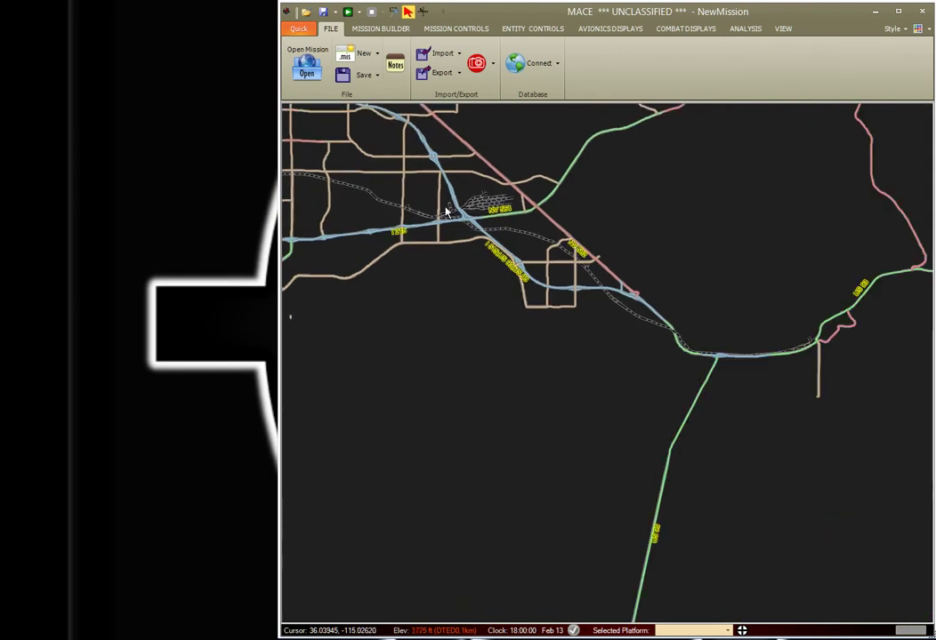
left_click_drag(445, 173, 743, 487)
left_click_drag(443, 408, 793, 475)
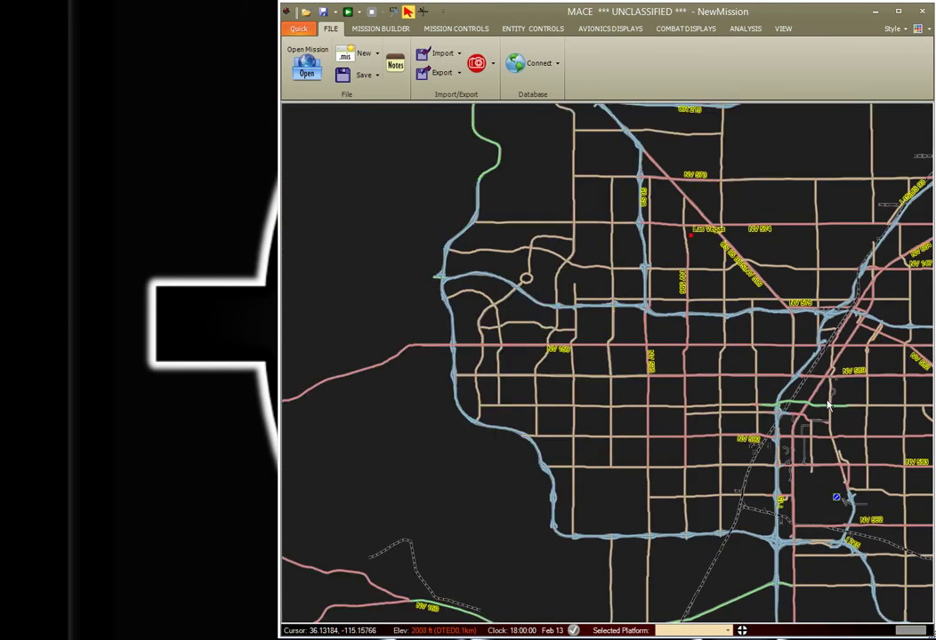
left_click_drag(816, 397, 574, 420)
left_click_drag(763, 422, 635, 354)
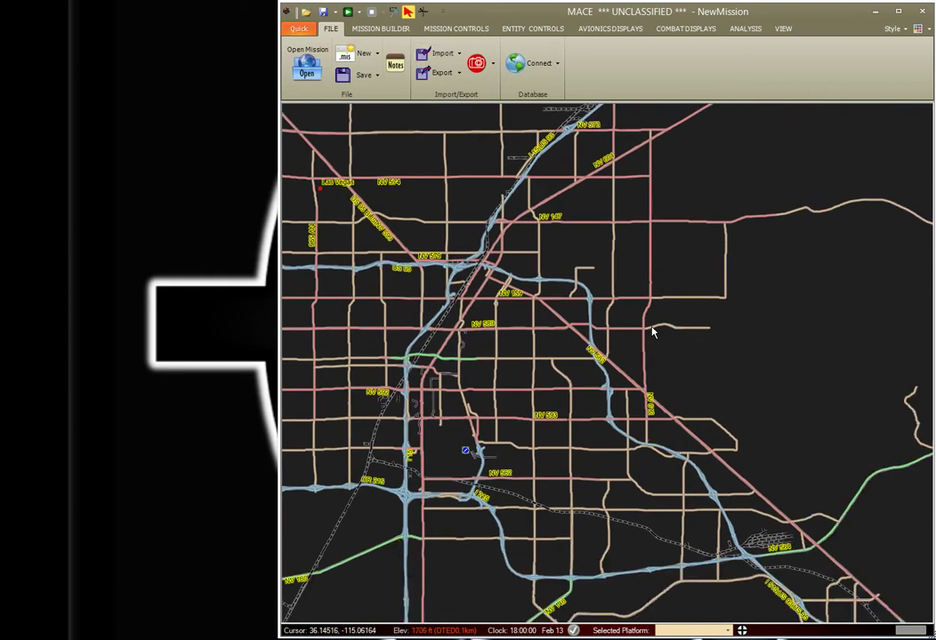
Step: Place a 2S9 platform on the open ground east of Las Vegas, at about 36.144, -115.021
left_click(380, 28)
left_click(298, 48)
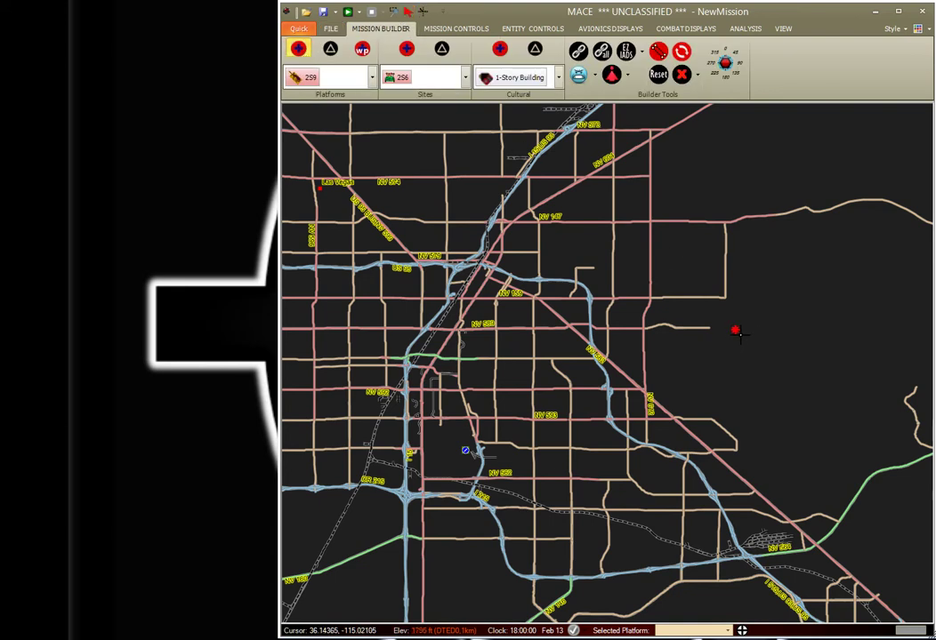
left_click(733, 334)
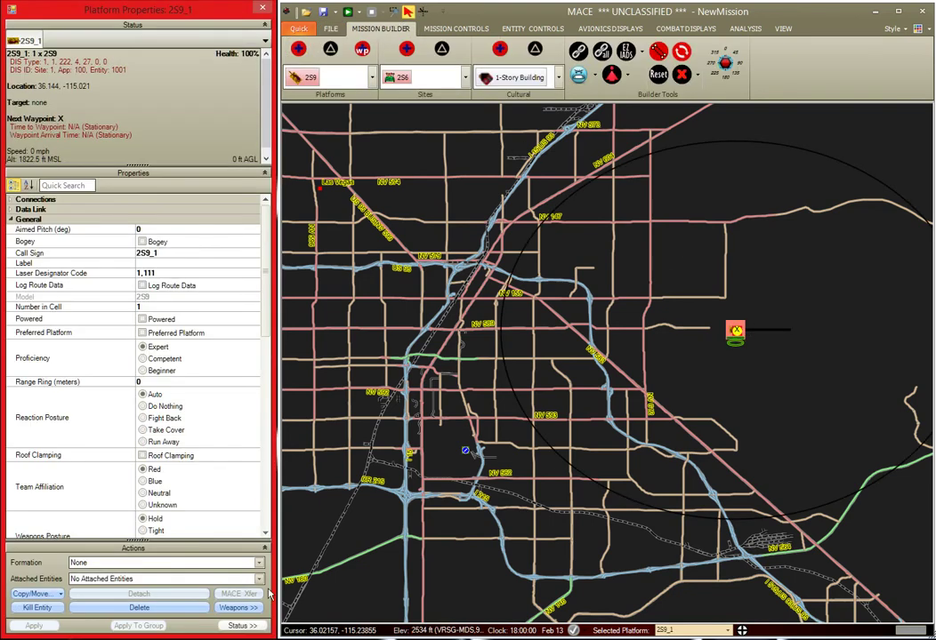
Step: Attach the 2S9 to the road just west of it and trace its route west, then south onto the crossing road
left_click(191, 563)
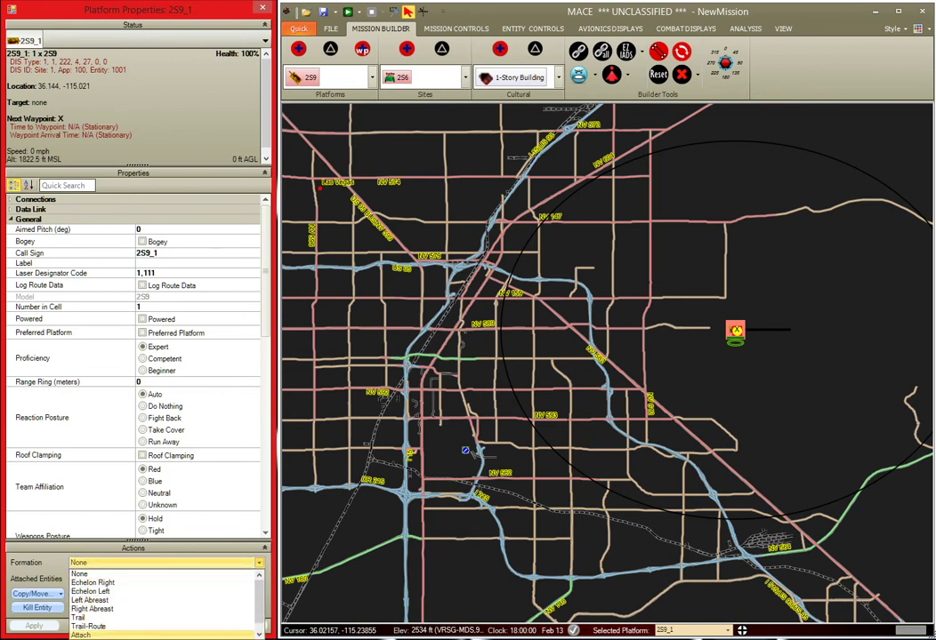
left_click(120, 636)
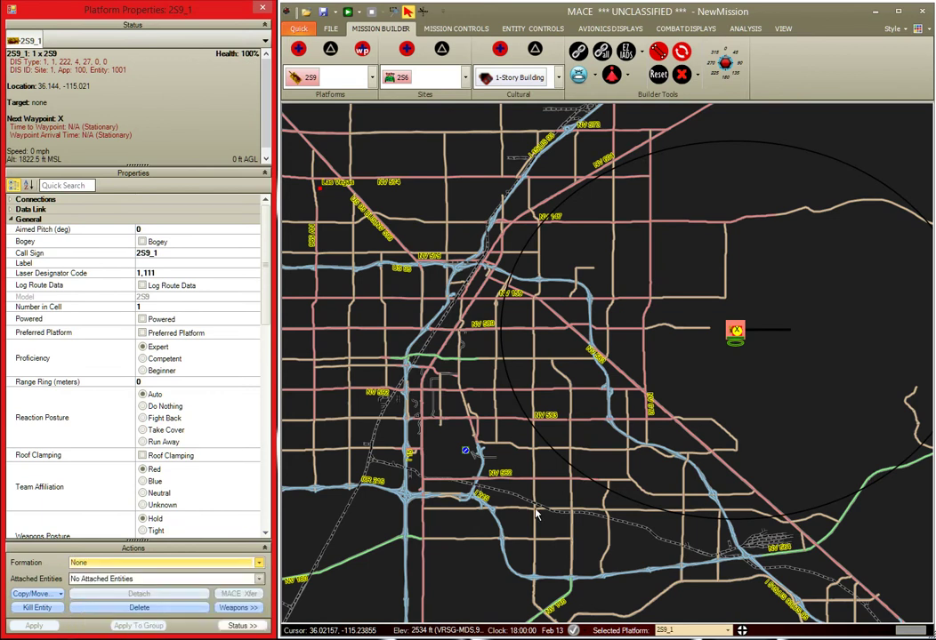
left_click(710, 328)
left_click(701, 328)
left_click(692, 328)
left_click(684, 328)
left_click(669, 327)
left_click_drag(655, 326, 645, 344)
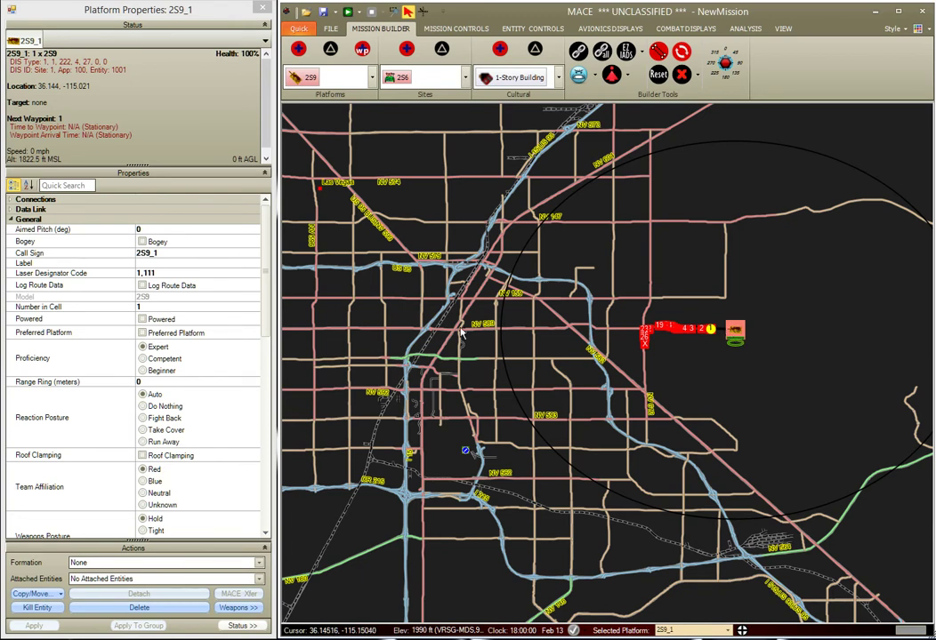
Step: Examine the vector road network of Lima, Peru, and its eastern outskirts
left_click_drag(537, 271, 613, 328)
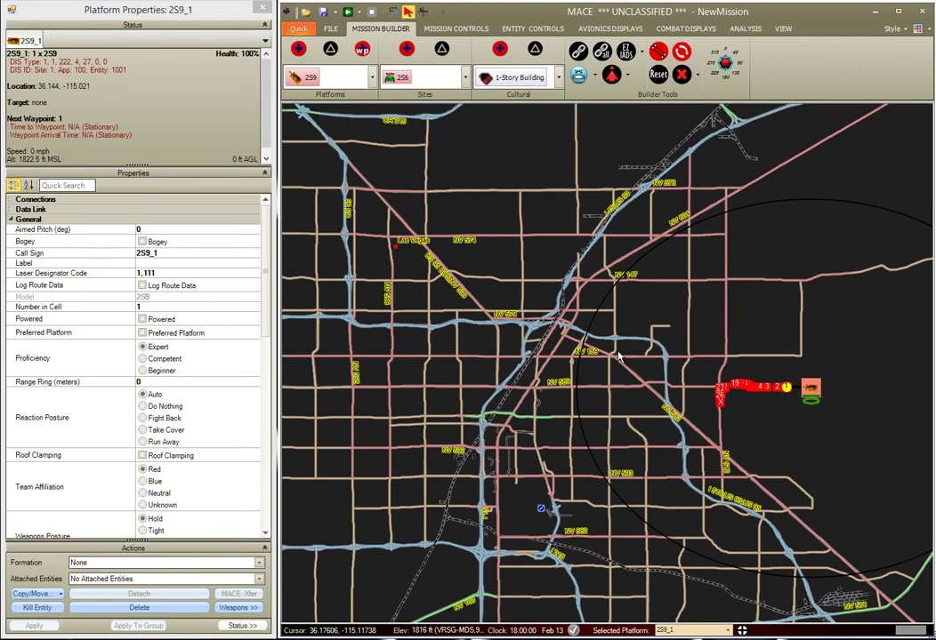
left_click_drag(461, 386, 571, 381)
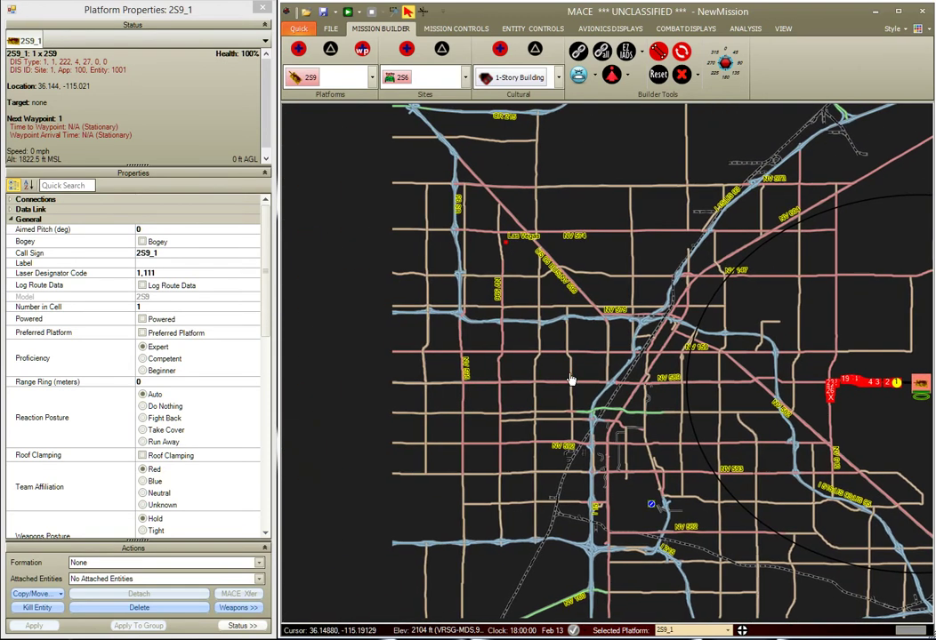
left_click(393, 11)
scroll(612, 359, "down", 5)
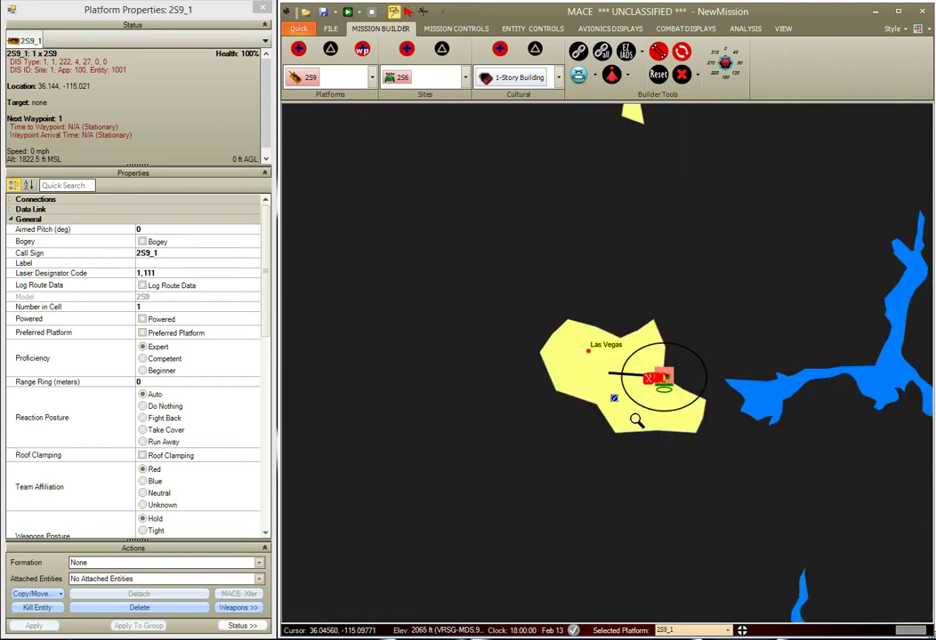
scroll(608, 358, "down", 3)
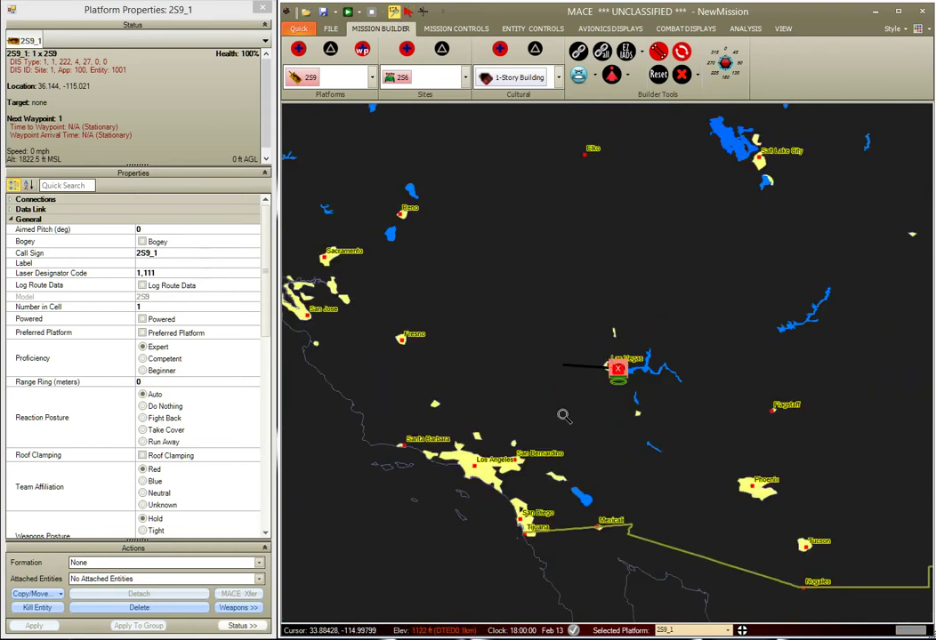
scroll(563, 415, "down", 3)
left_click_drag(776, 501, 539, 309)
left_click(394, 11)
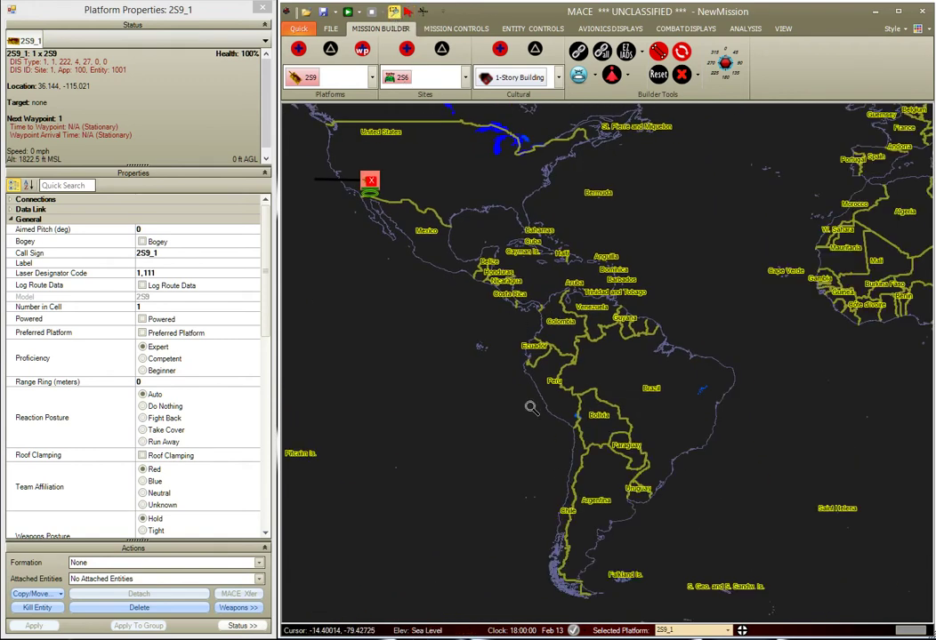
scroll(542, 394, "up", 5)
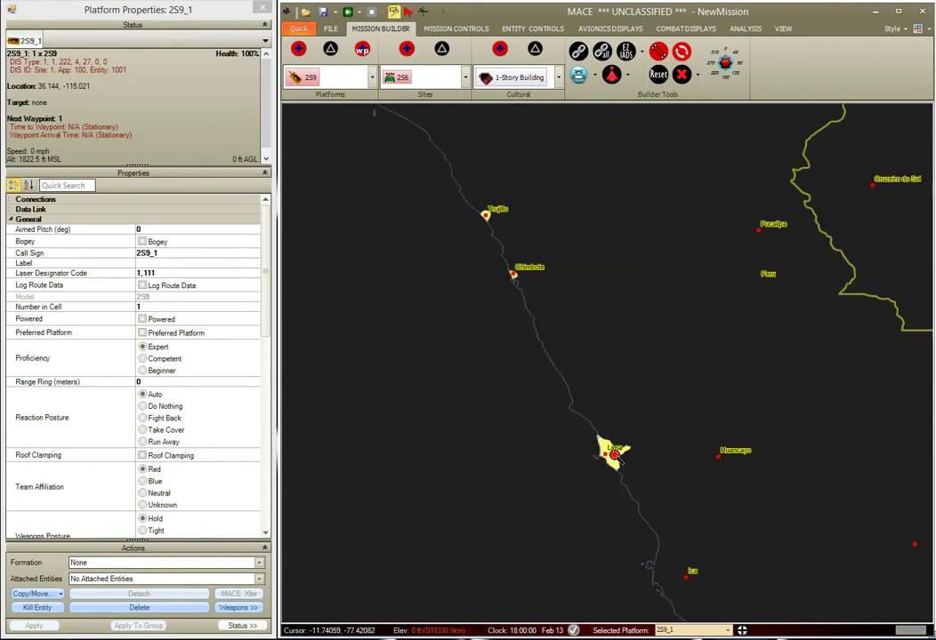
scroll(662, 484, "up", 3)
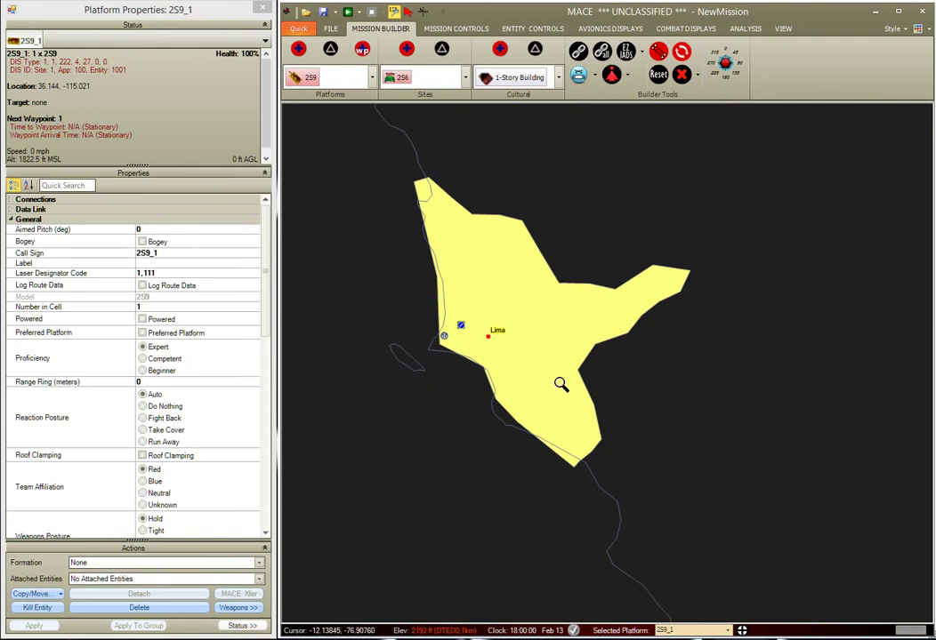
left_click_drag(372, 265, 585, 408)
key("Escape")
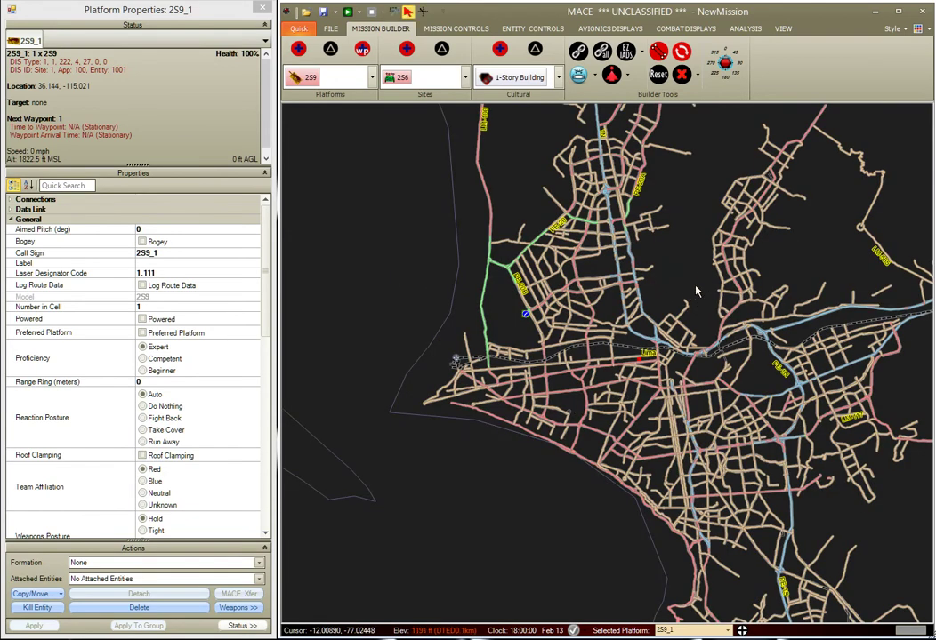
left_click_drag(700, 278, 482, 383)
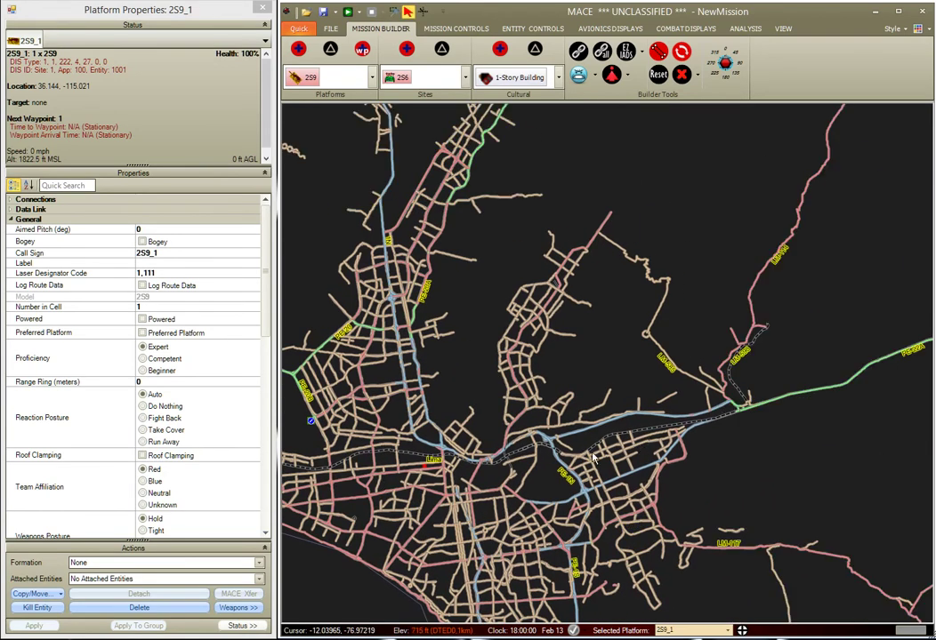
left_click_drag(722, 484, 763, 330)
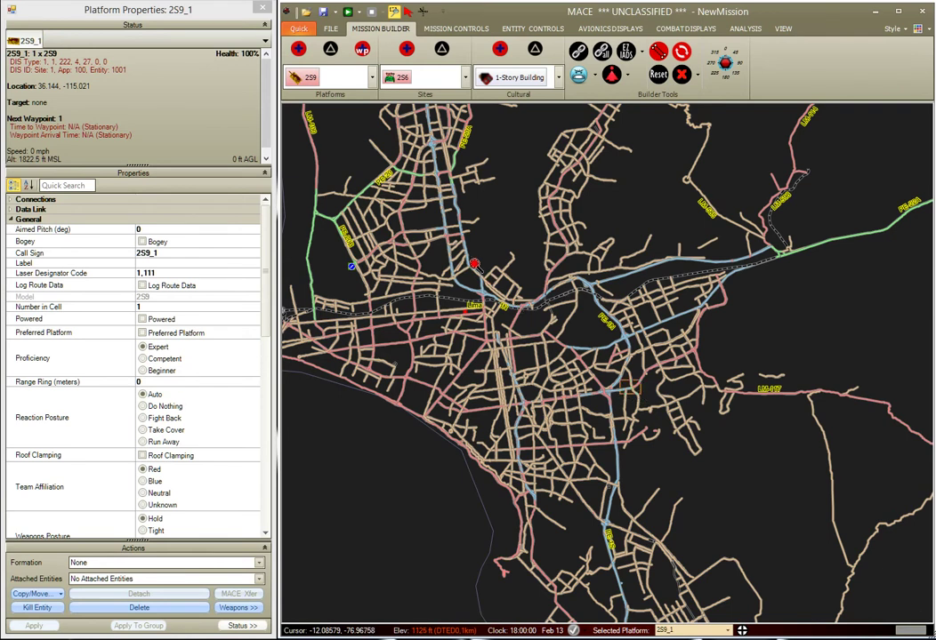
Step: Locate Marrakesh and Casablanca in Morocco and examine Casablanca's vector road network
scroll(643, 397, "down", 3)
scroll(498, 308, "down", 3)
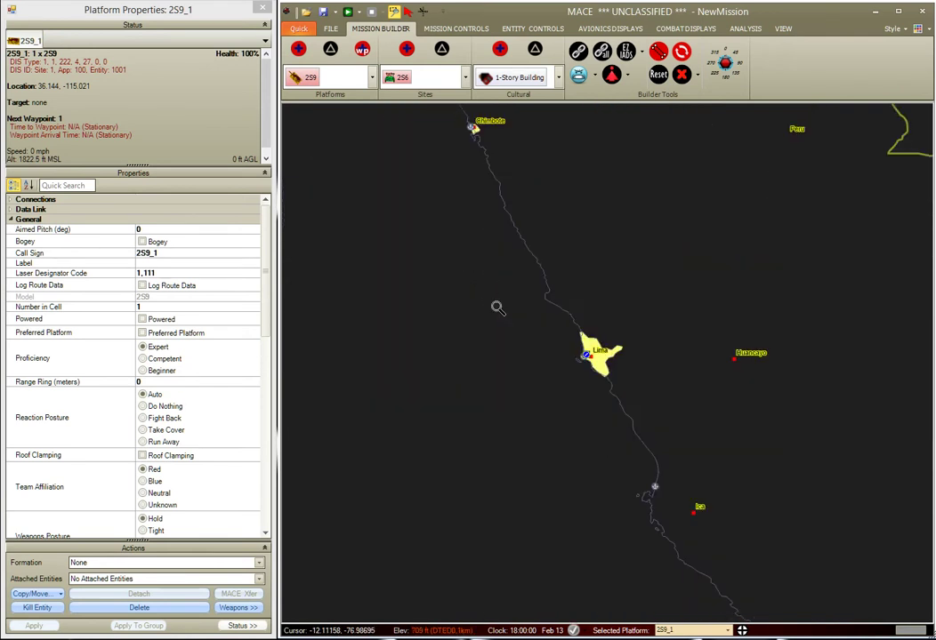
scroll(572, 332, "down", 2)
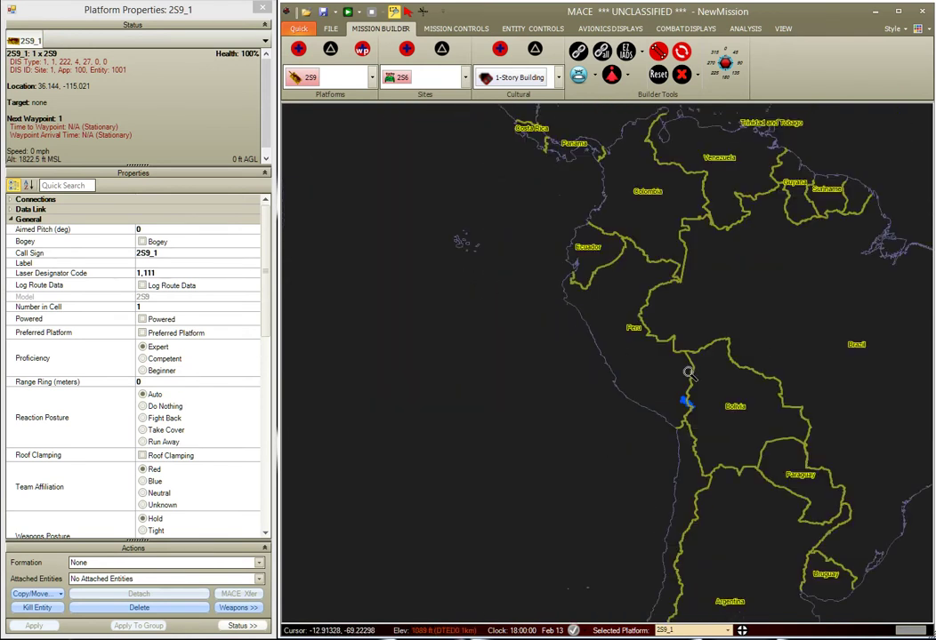
scroll(712, 334, "down", 5)
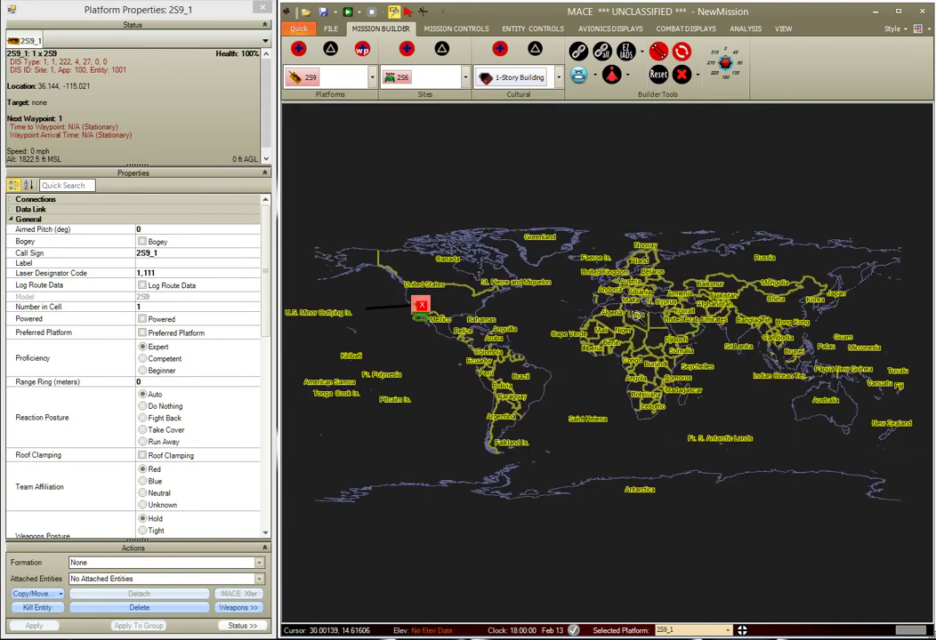
scroll(623, 294, "up", 5)
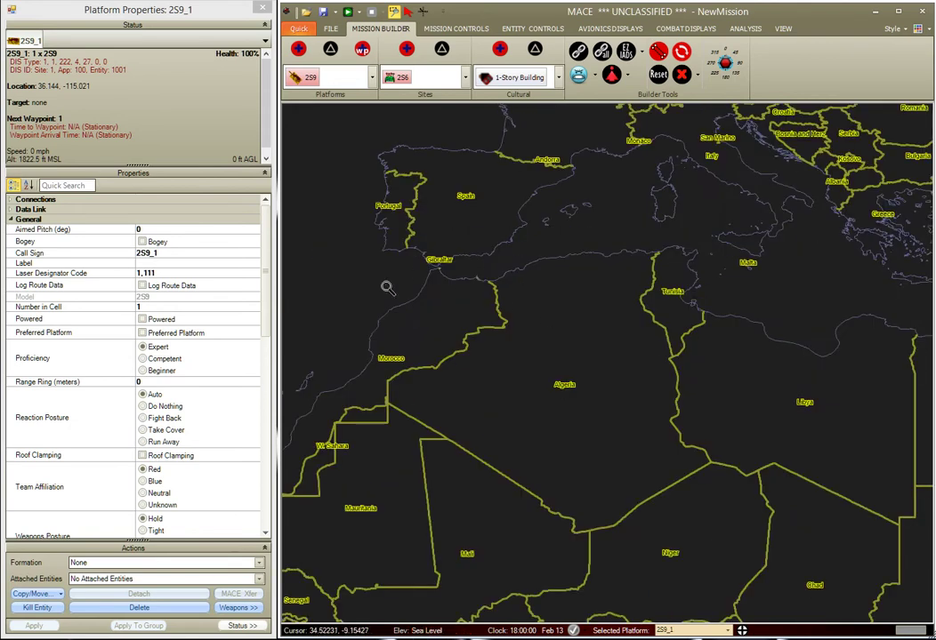
scroll(364, 332, "up", 5)
left_click_drag(551, 321, 380, 507)
left_click(393, 11)
left_click(495, 579)
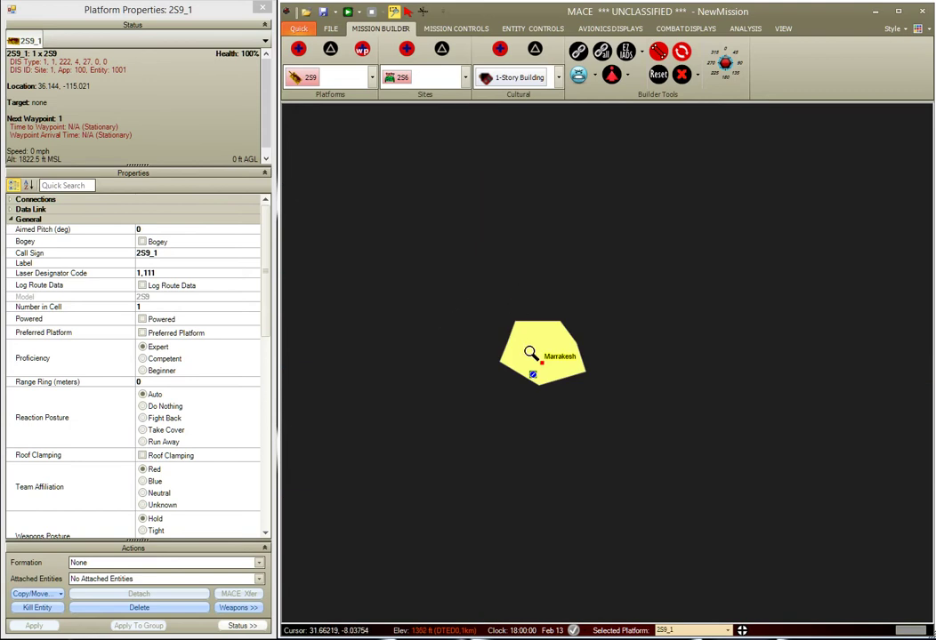
left_click_drag(538, 351, 501, 313)
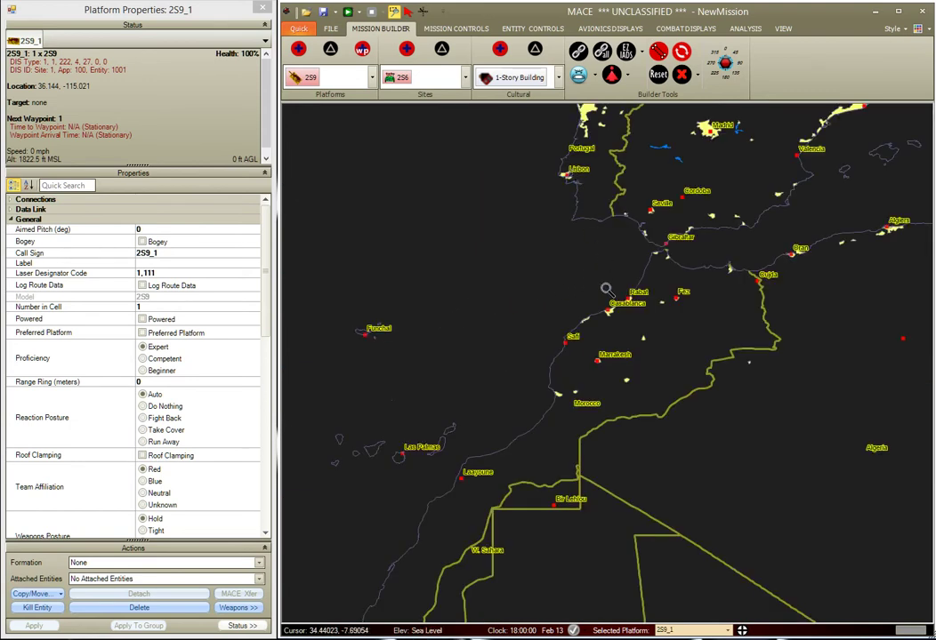
left_click_drag(602, 291, 639, 322)
left_click(483, 494)
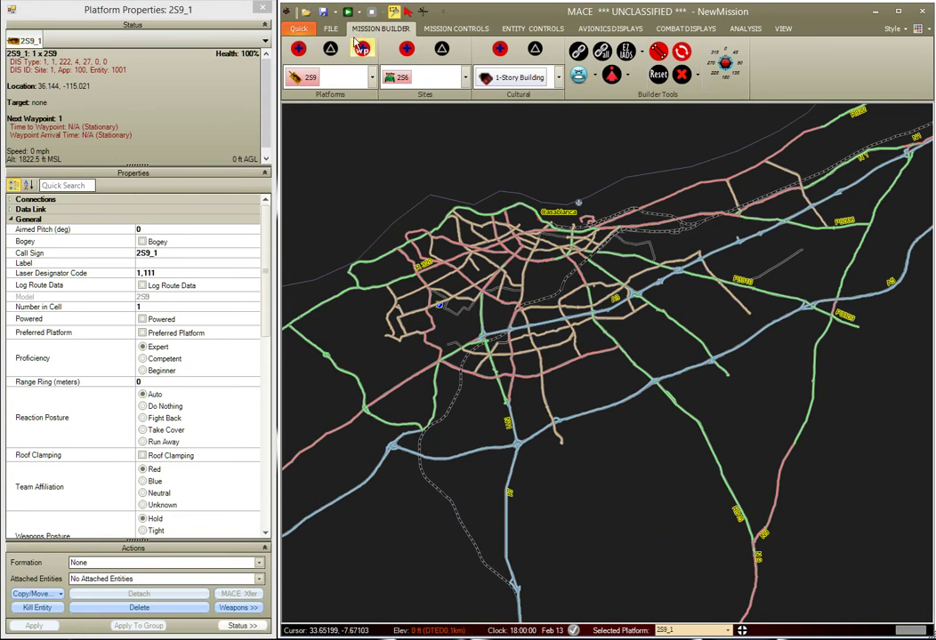
Step: Place a 2S9 platform southeast of Casablanca at about 33.525, -7.532 and attach it to the nearby road running northwest
left_click(297, 48)
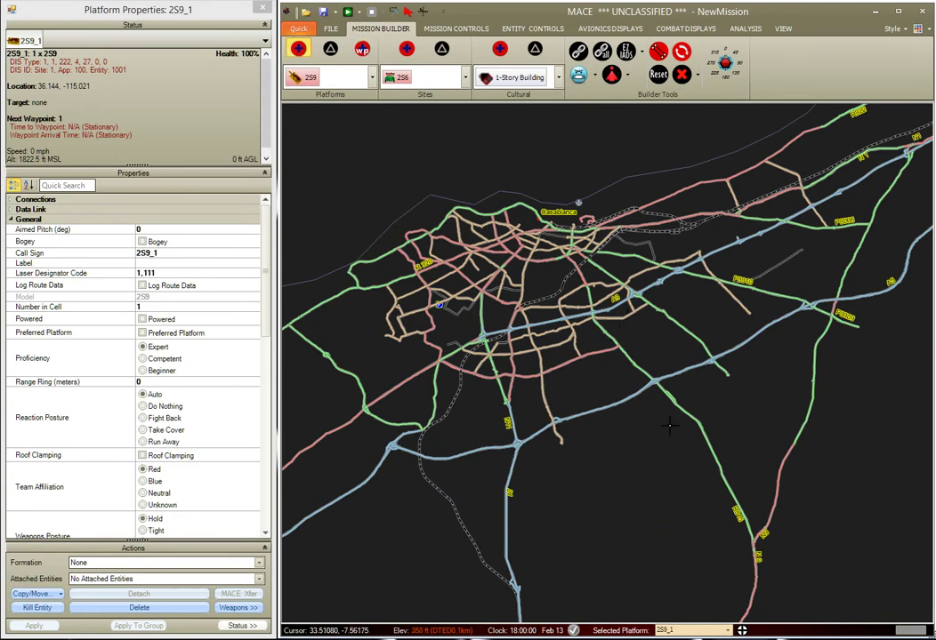
left_click(728, 388)
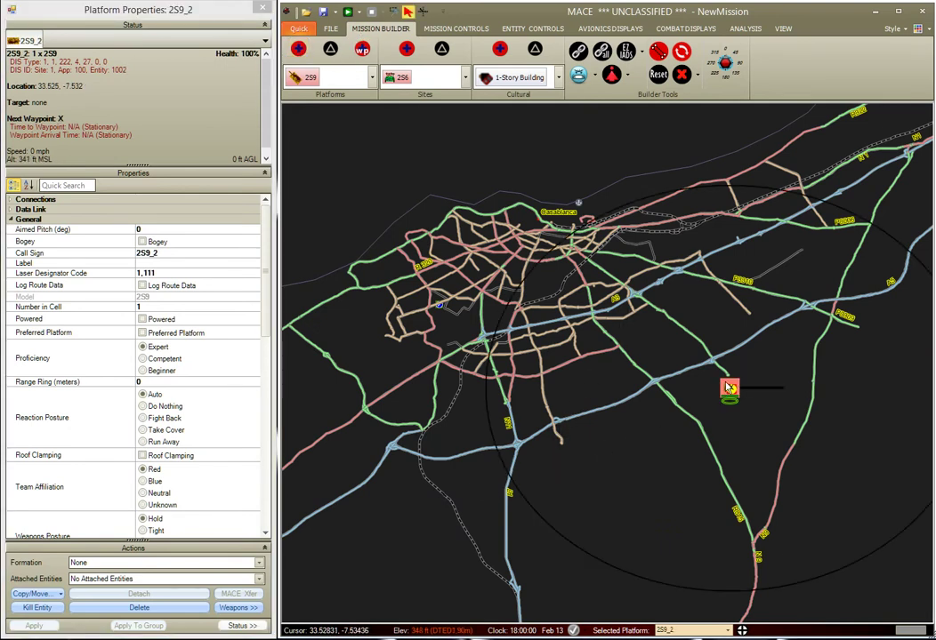
left_click(87, 563)
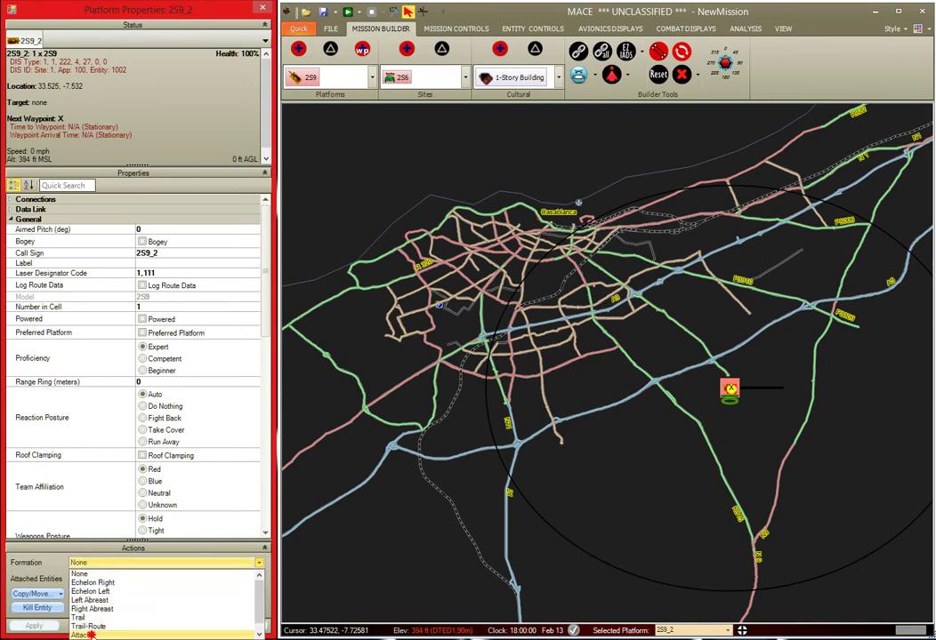
left_click(92, 634)
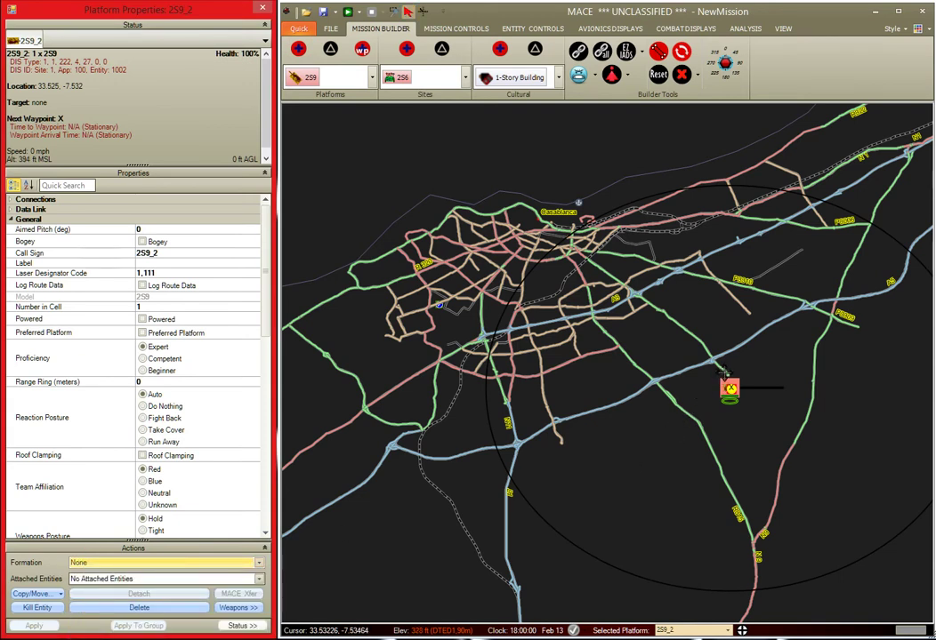
left_click_drag(725, 373, 665, 311)
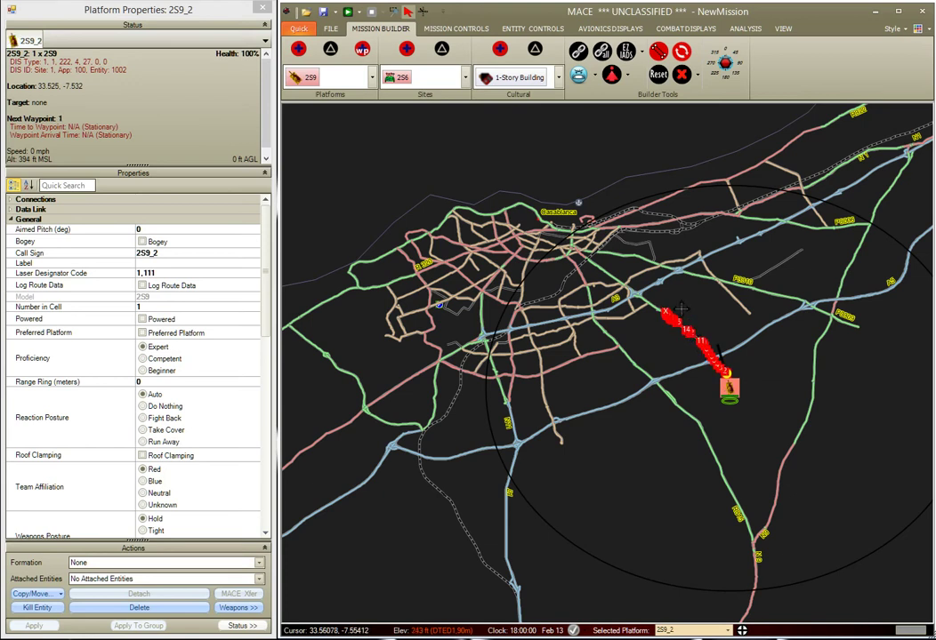
Step: Locate Warsaw, Poland, and examine the vector road network in the city and its southeastern surroundings
left_click(395, 11)
left_click_drag(648, 437, 518, 329)
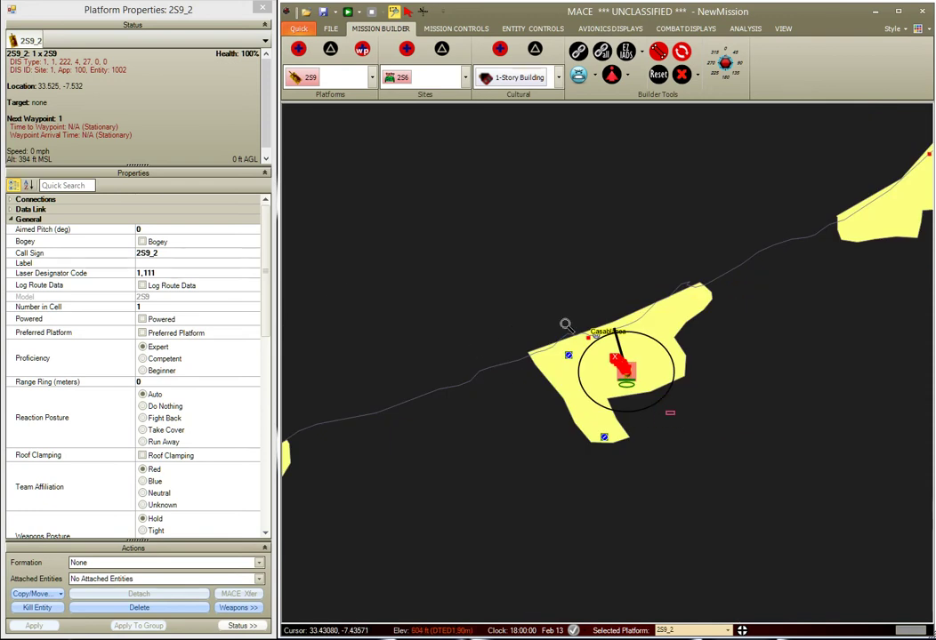
scroll(662, 419, "down", 3)
scroll(503, 285, "down", 3)
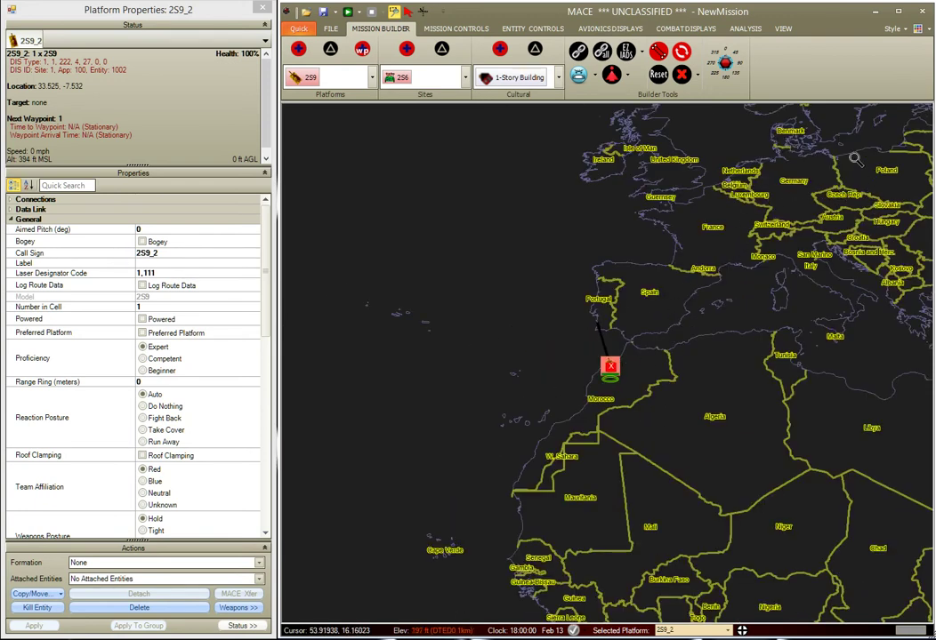
left_click_drag(851, 154, 922, 214)
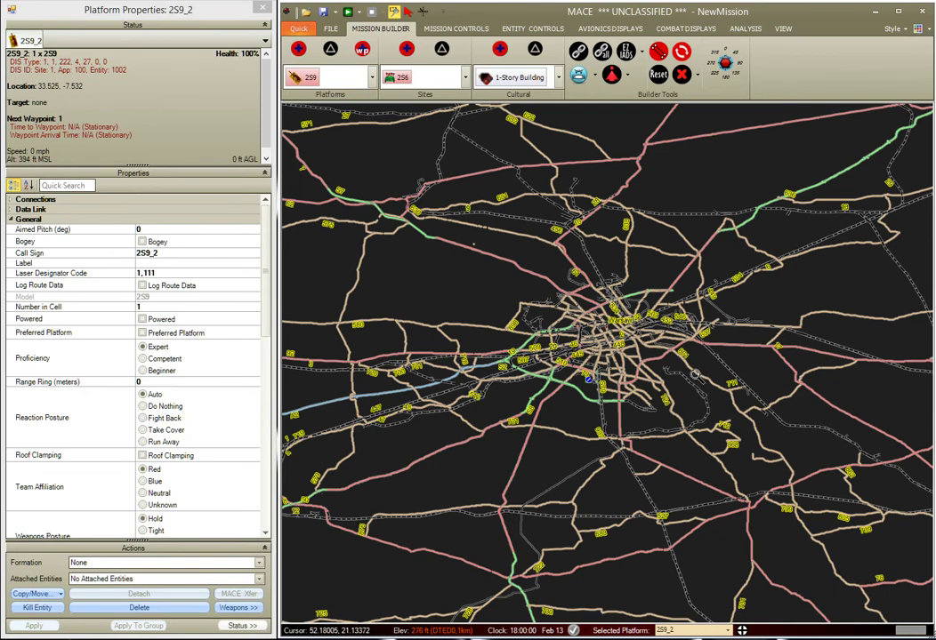
left_click_drag(768, 418, 540, 296)
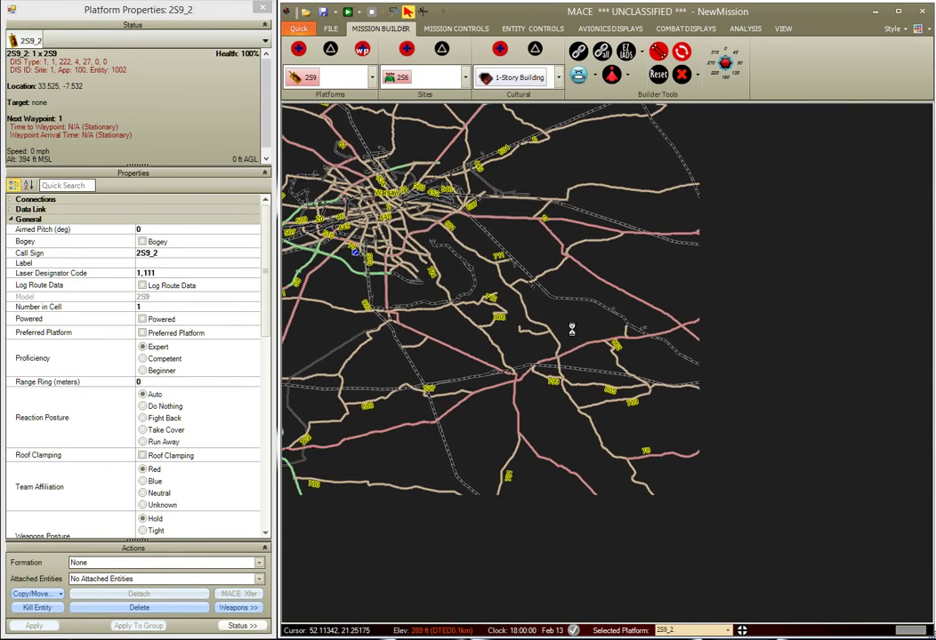
left_click_drag(534, 265, 725, 380)
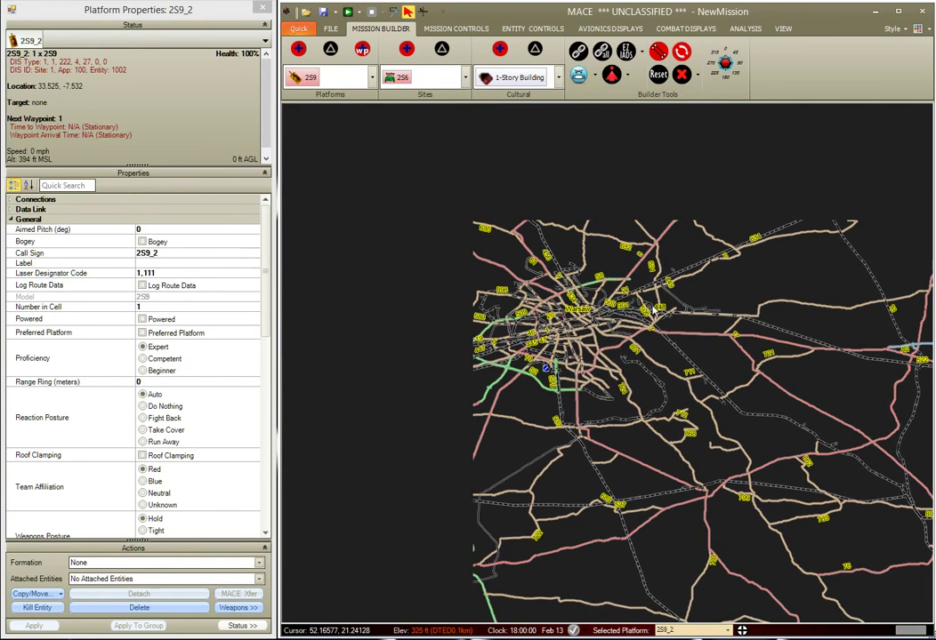
left_click(783, 30)
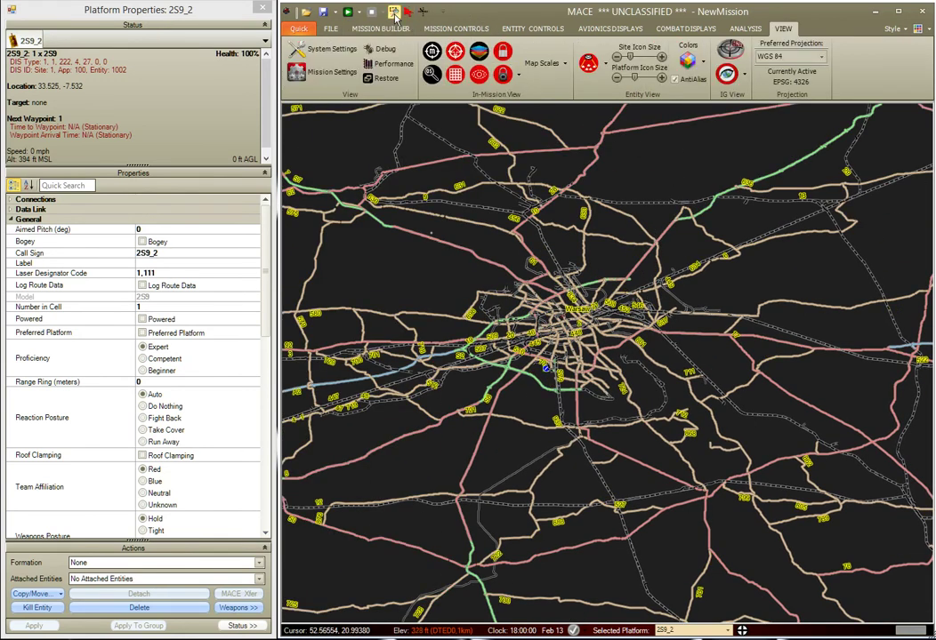
Step: Locate Perth on Australia's west coast and examine its vector road network
scroll(464, 304, "down", 2)
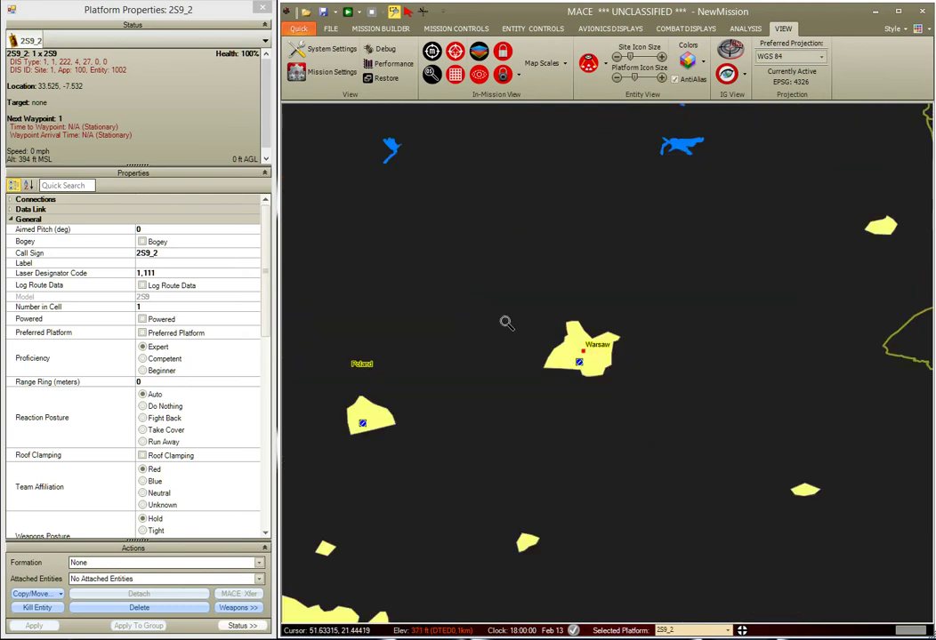
left_click_drag(638, 419, 574, 338)
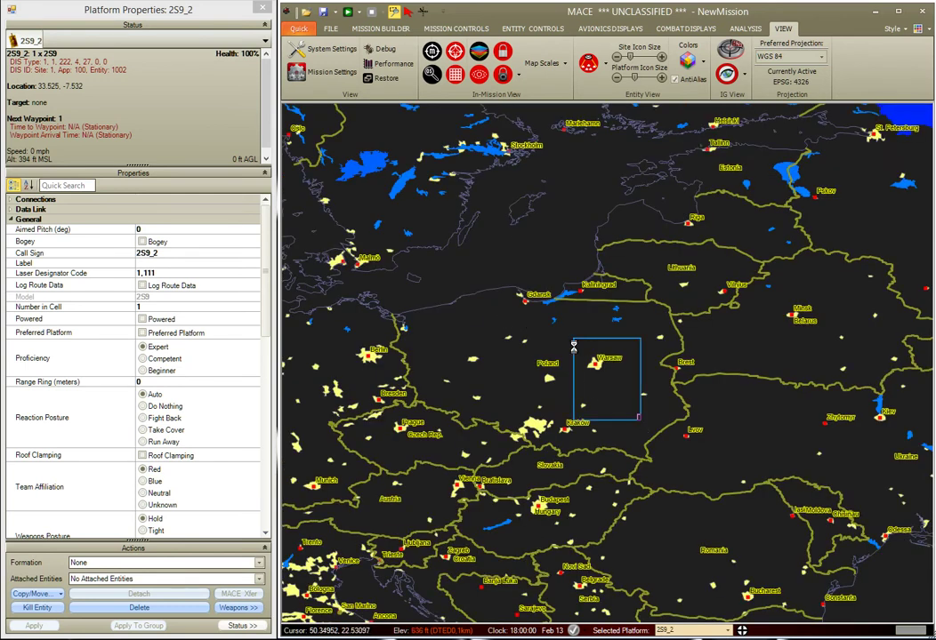
left_click_drag(825, 467, 509, 237)
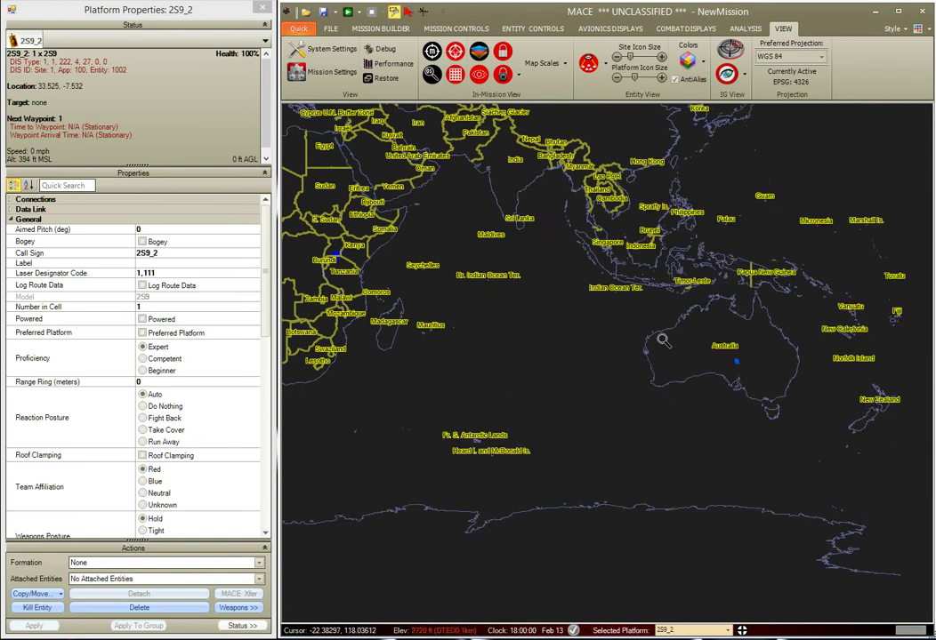
left_click(673, 378)
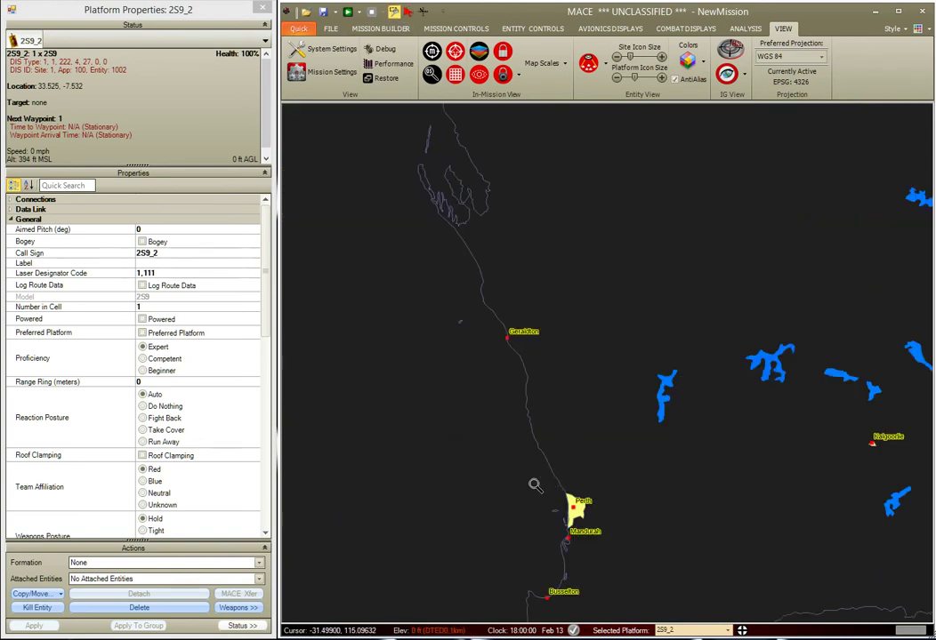
left_click_drag(536, 486, 633, 558)
left_click_drag(434, 220, 665, 351)
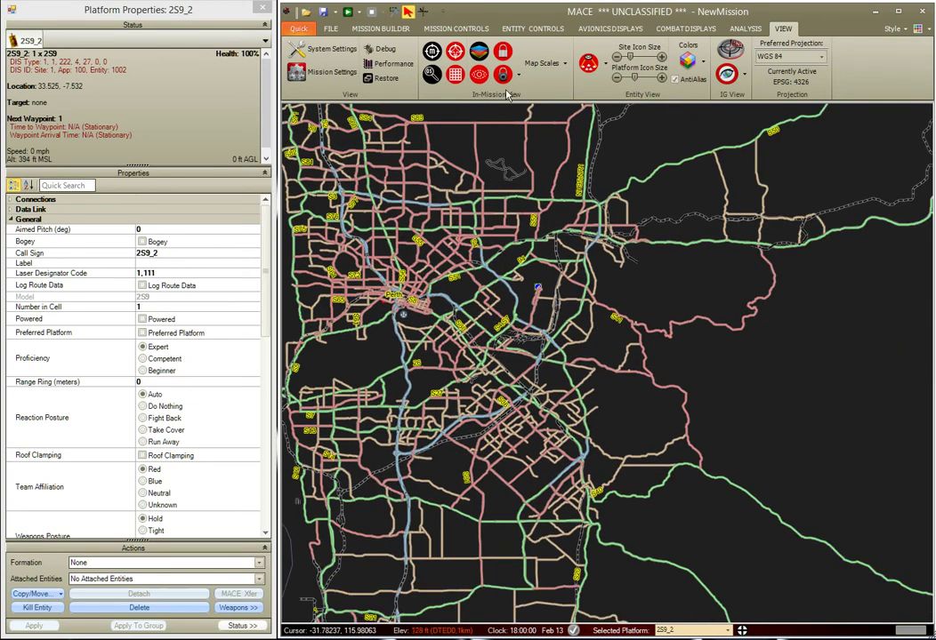
Step: Connect the BSI Local Network OSM Web Tiles and compare them with the vector roads around central Perth
left_click(331, 30)
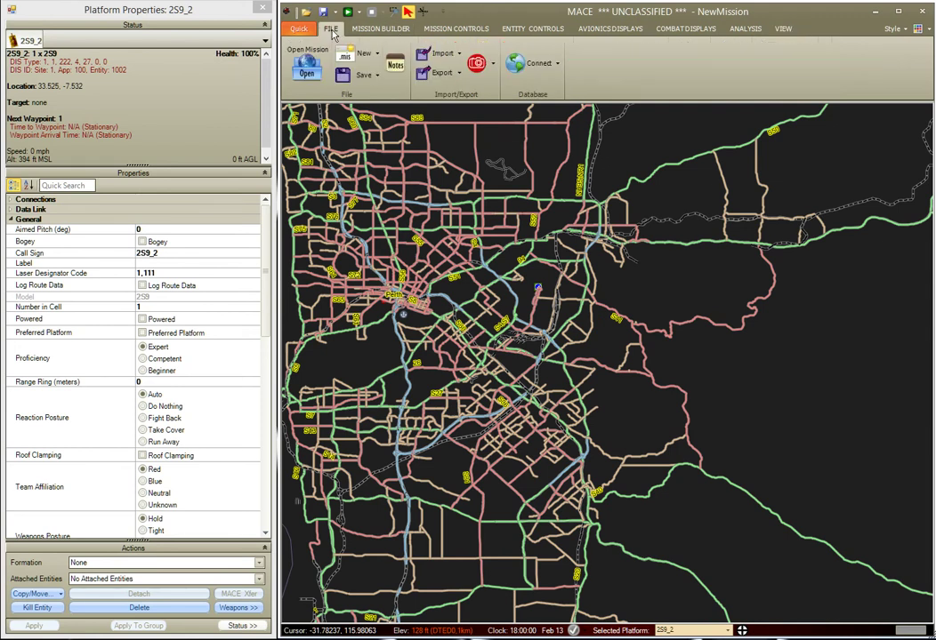
left_click(538, 63)
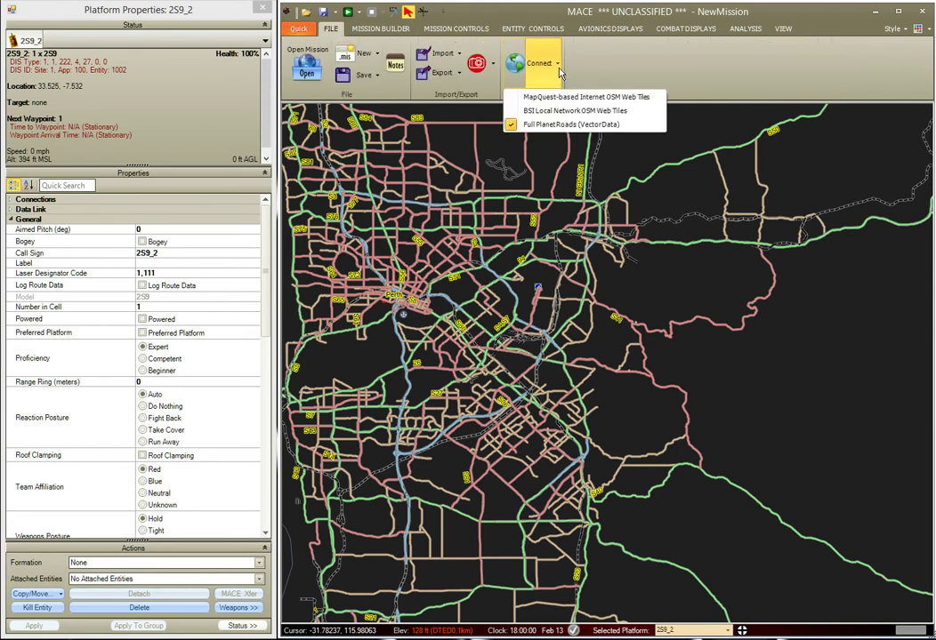
left_click(573, 111)
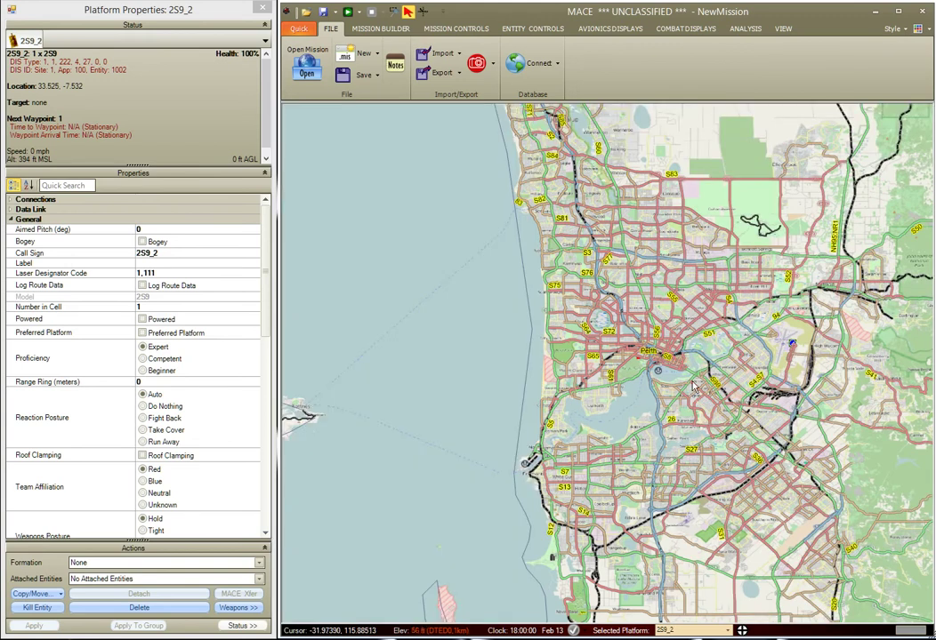
left_click(394, 11)
left_click_drag(520, 410, 765, 448)
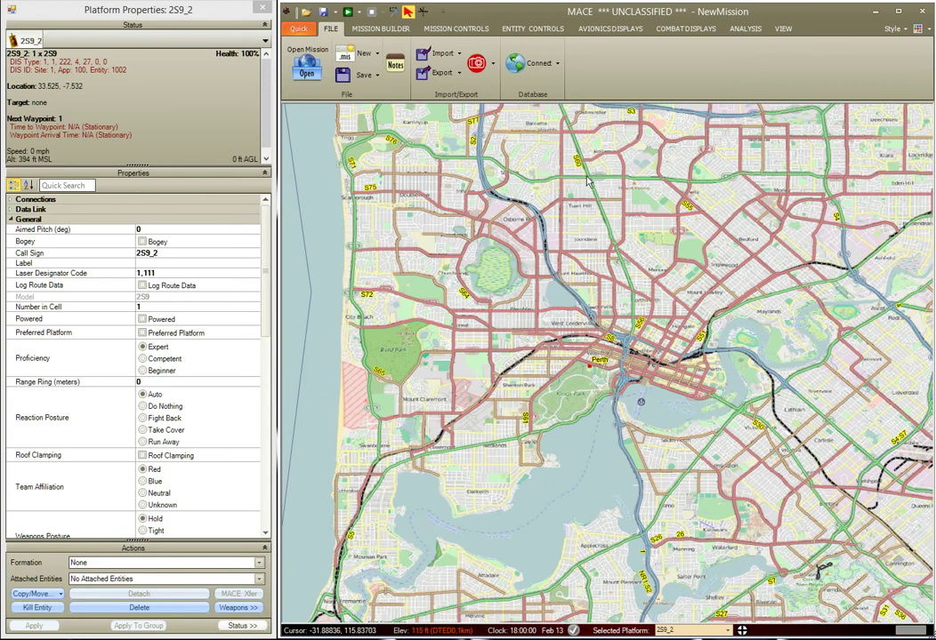
left_click_drag(598, 178, 565, 239)
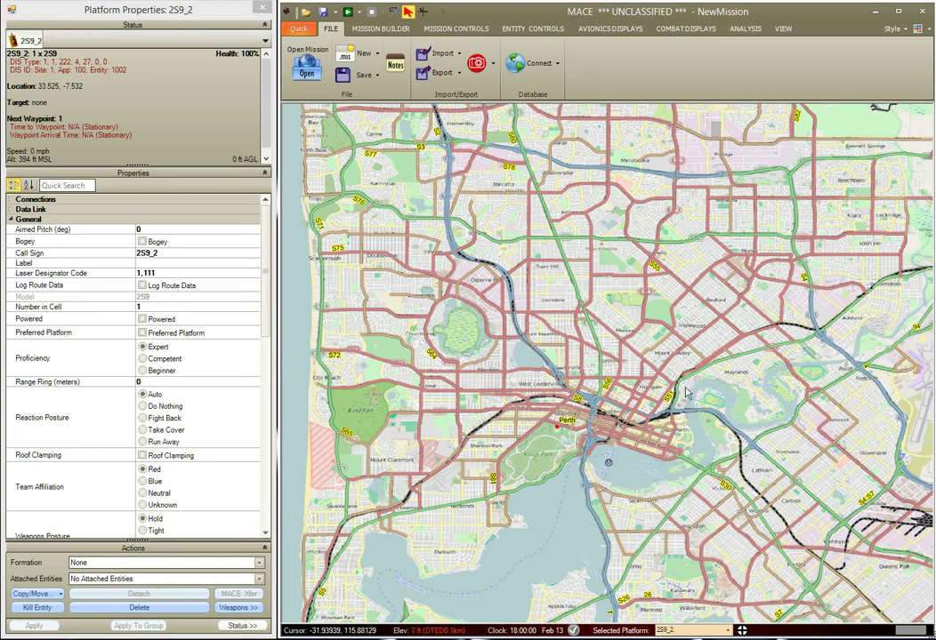
left_click_drag(681, 391, 590, 319)
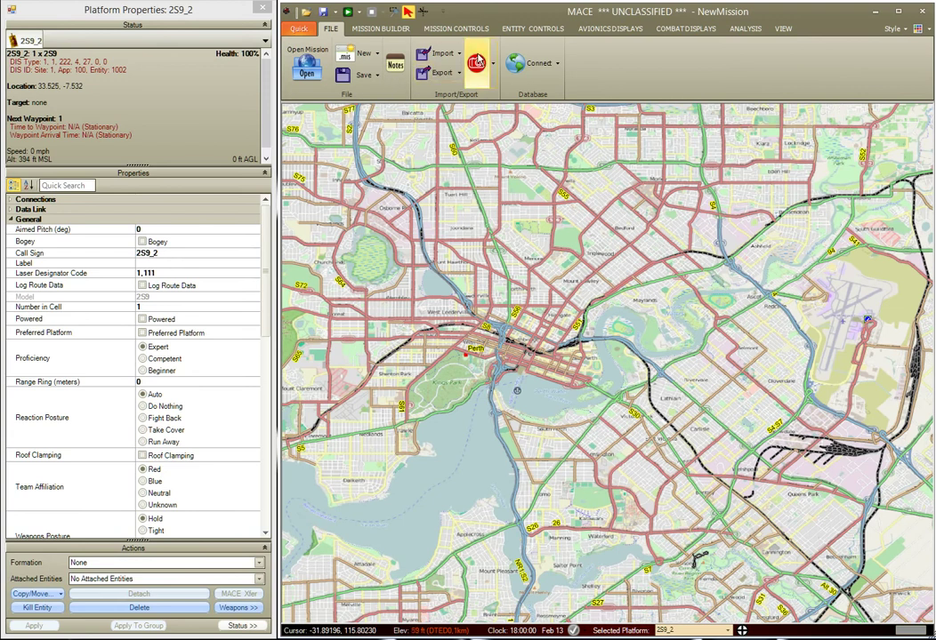
Step: Review the raster and vector layers in the Layer Manager, checking the Australia, Oceania Roads layer against the base map
left_click(786, 32)
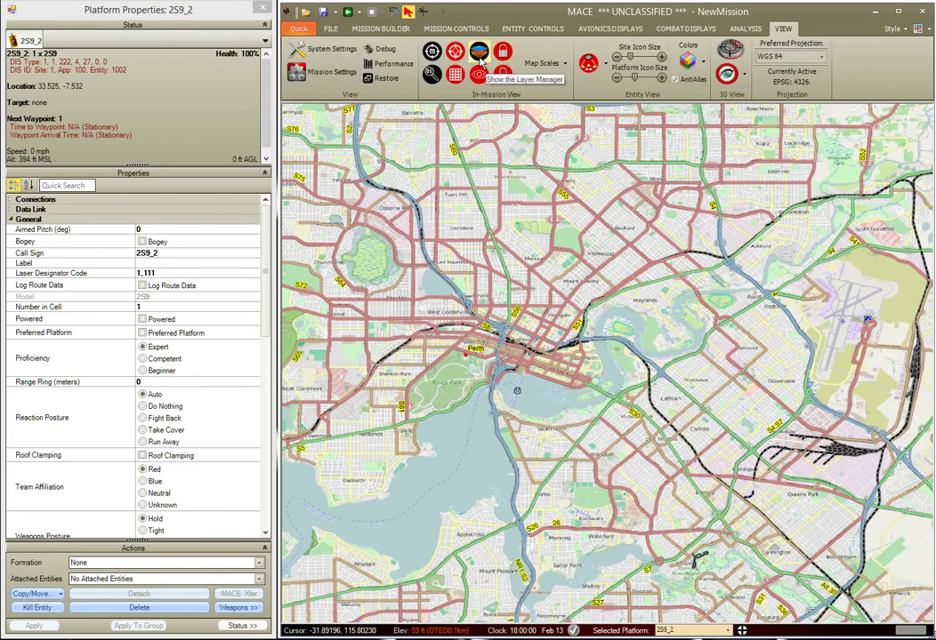
left_click(479, 51)
left_click_drag(521, 194, 642, 246)
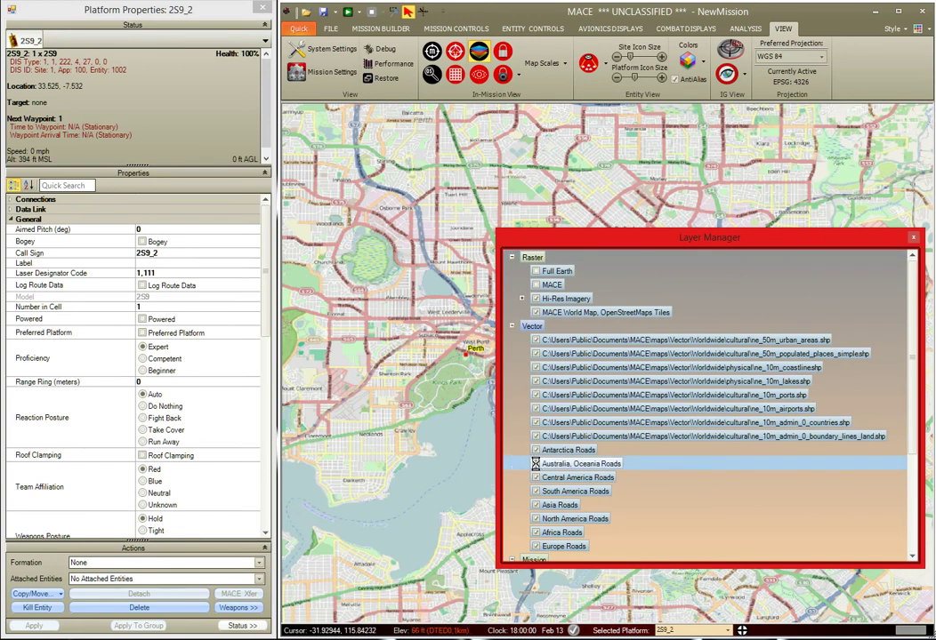
left_click(914, 240)
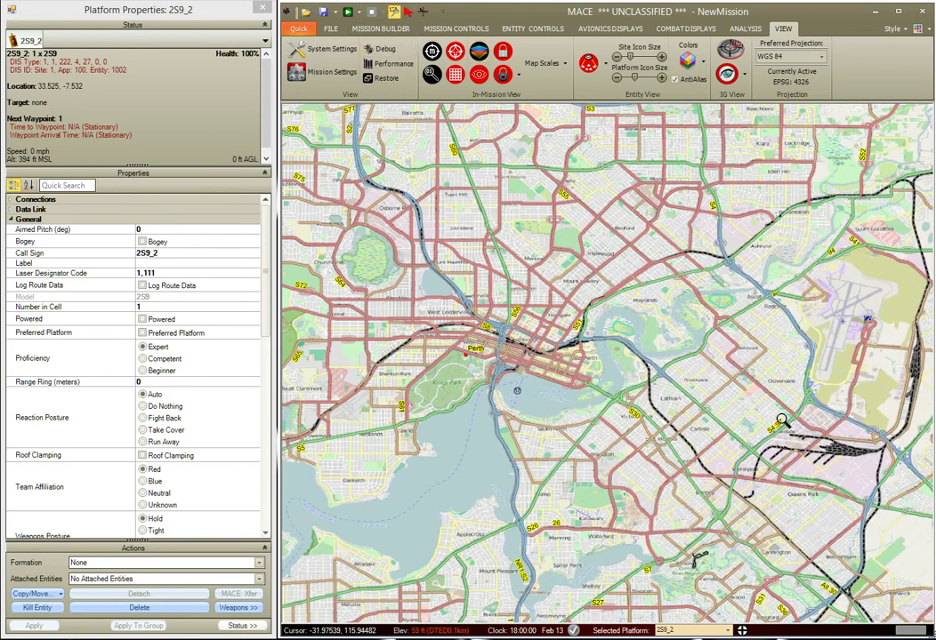
Step: Examine how the vector roads align with the street tiles around Cloverdale, Welshpool and Queens Park, south of Perth's airport
left_click_drag(550, 256, 820, 446)
left_click_drag(808, 385, 512, 316)
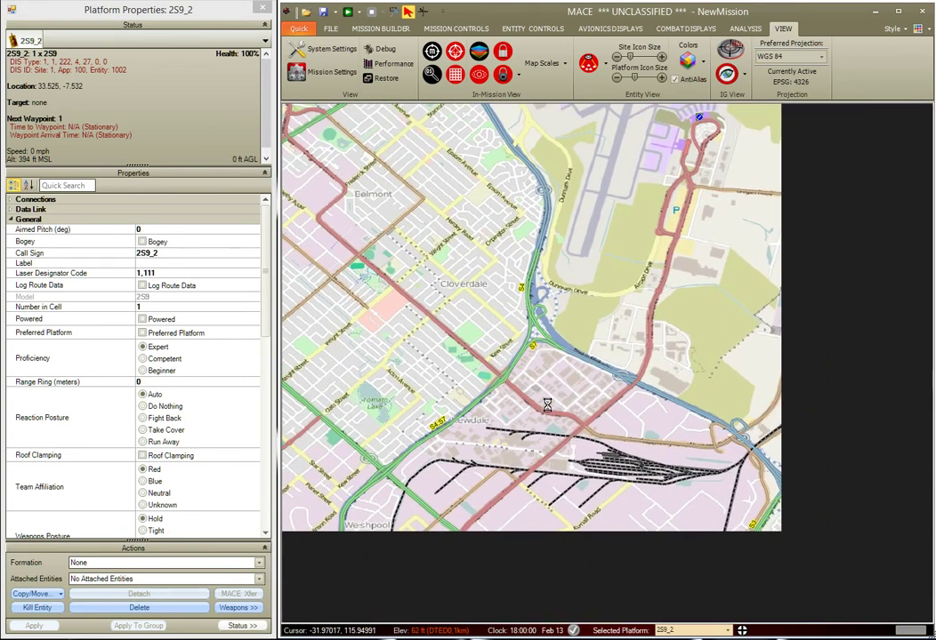
left_click_drag(672, 474, 602, 413)
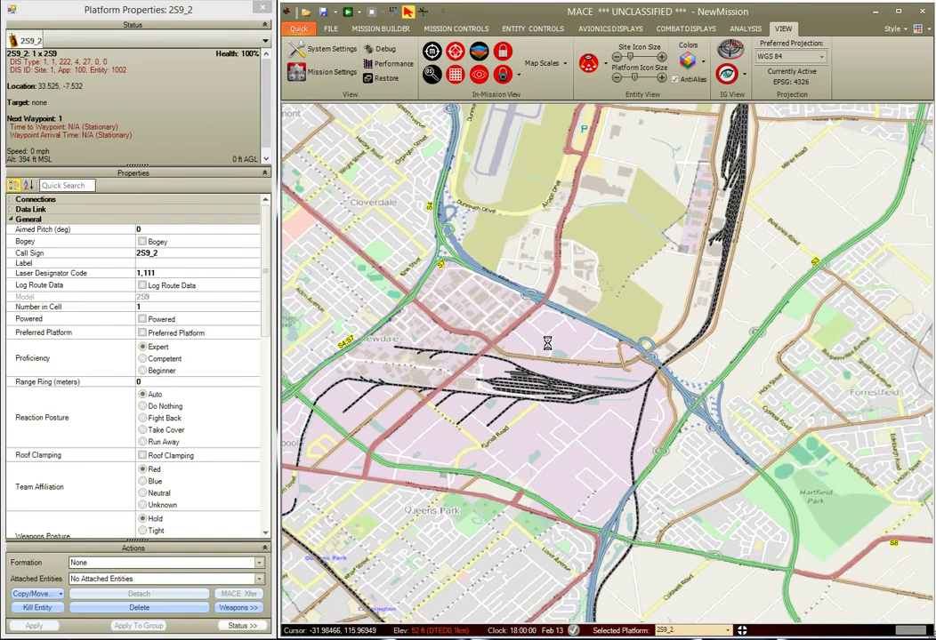
left_click_drag(549, 347, 624, 363)
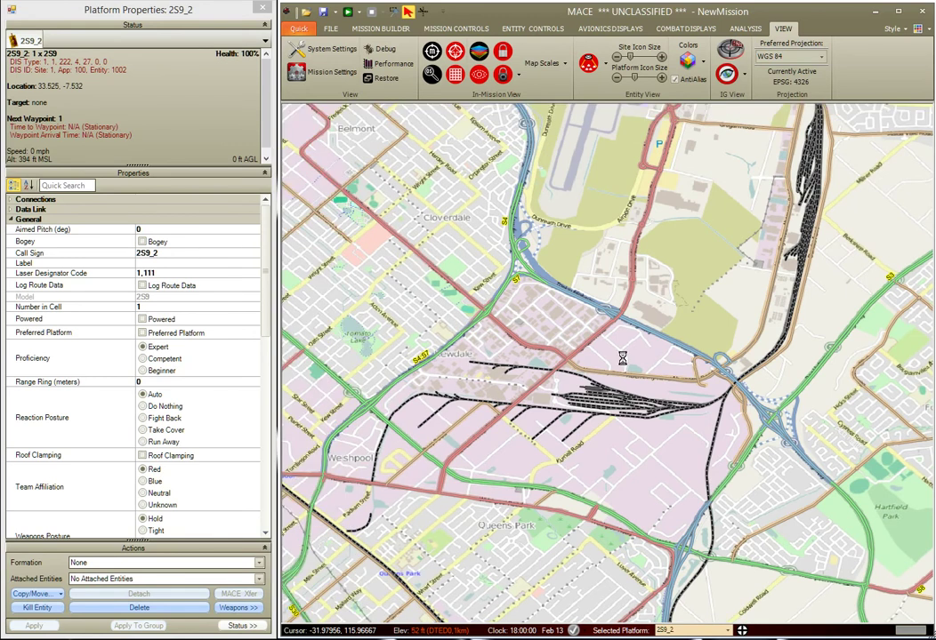
left_click_drag(605, 359, 663, 391)
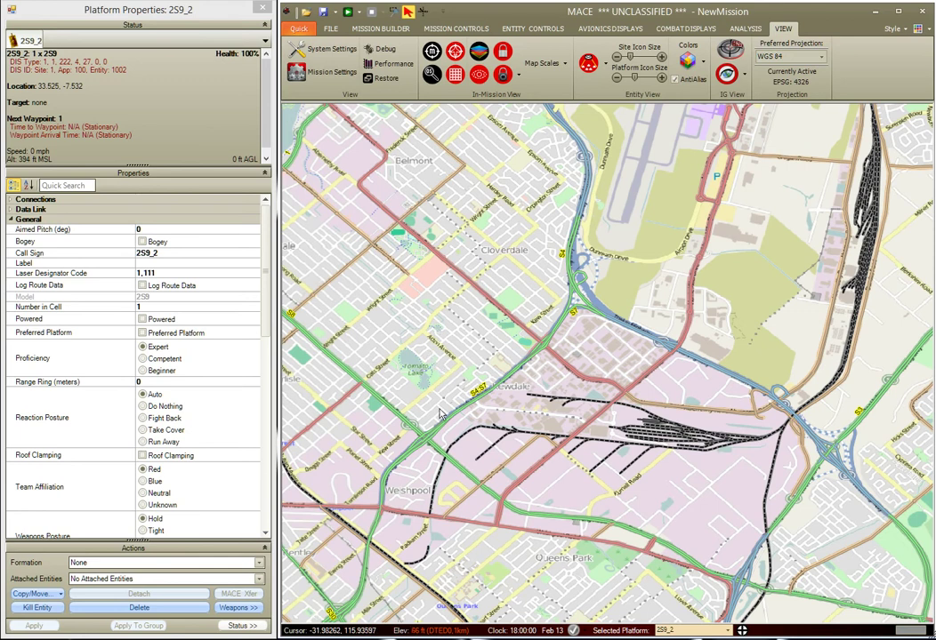
Step: Set the preferred projection to Spherical Mercator and inspect the street map from Perth's airport to Midland and Whiteman Park
left_click(815, 60)
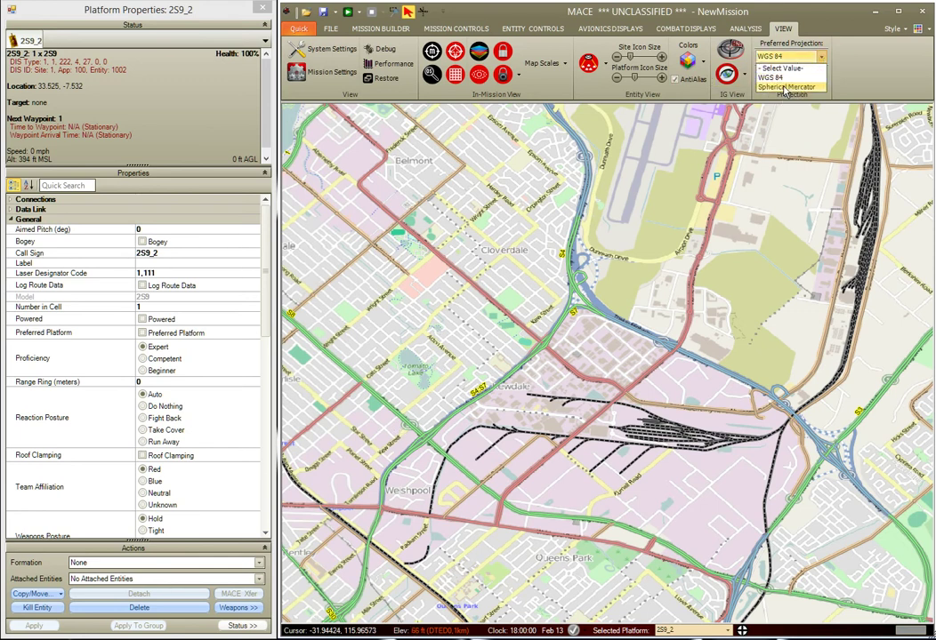
left_click(793, 88)
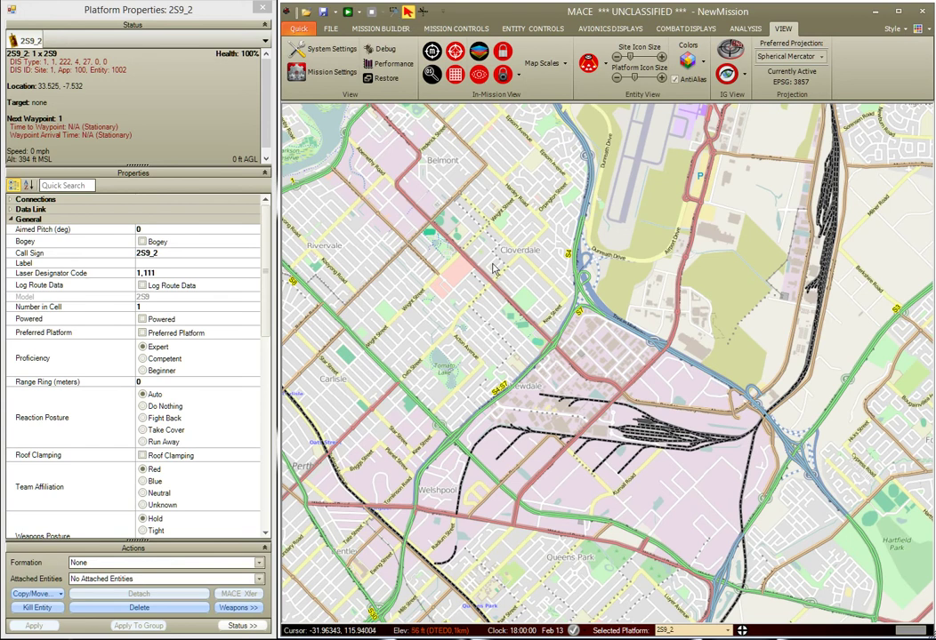
left_click_drag(694, 237, 399, 511)
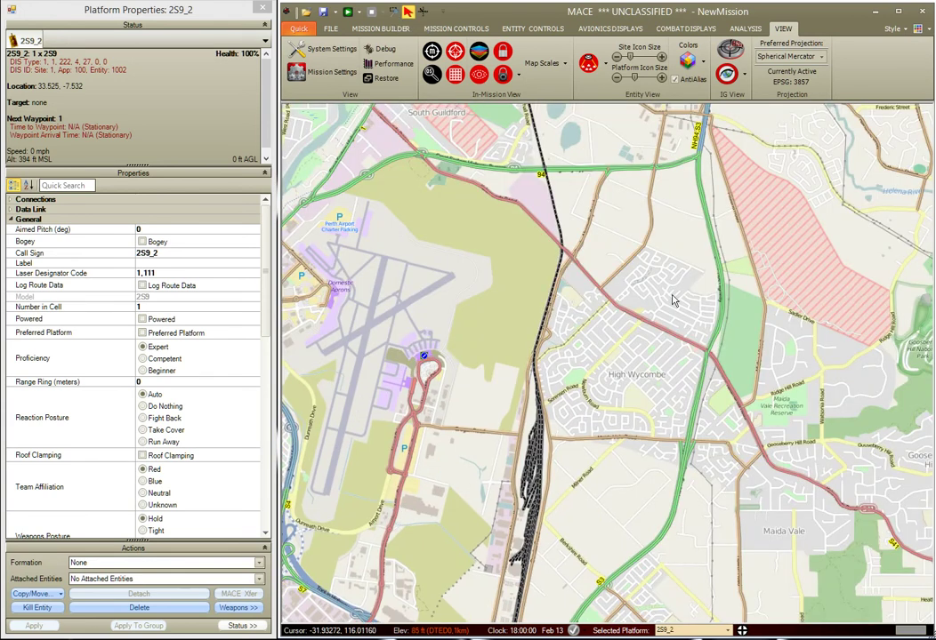
left_click_drag(837, 224, 562, 461)
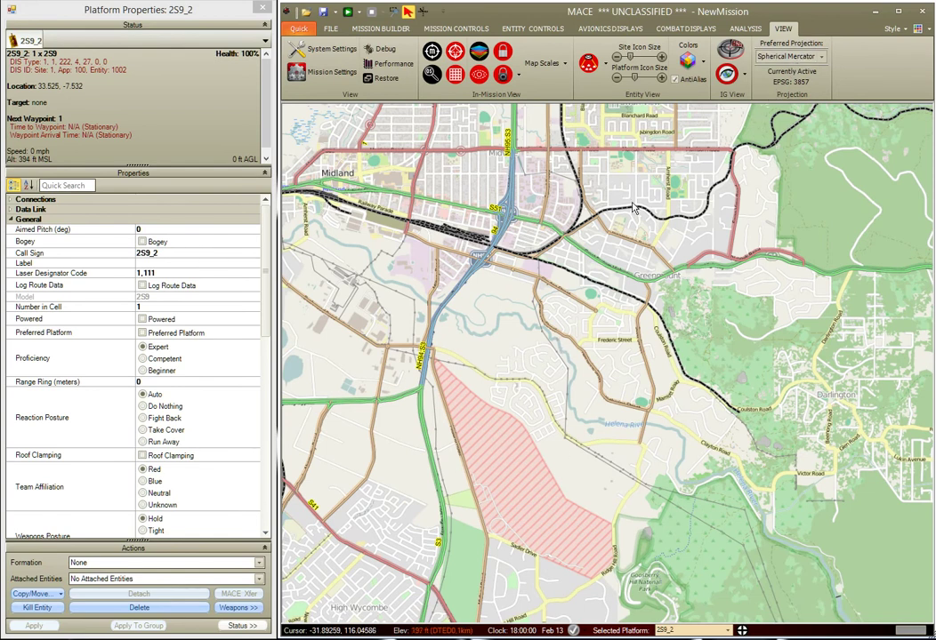
left_click_drag(520, 171, 538, 386)
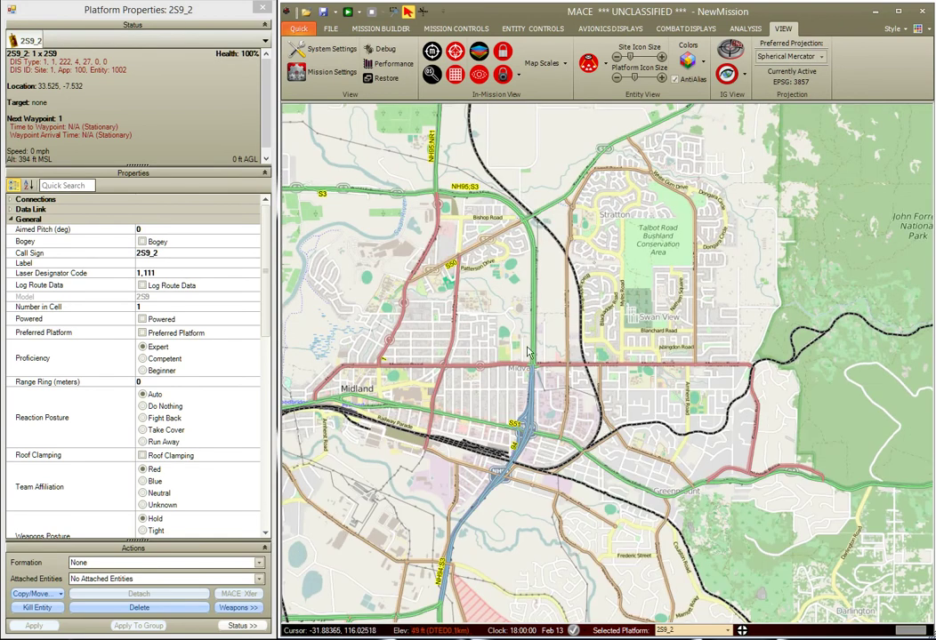
left_click_drag(347, 282, 762, 273)
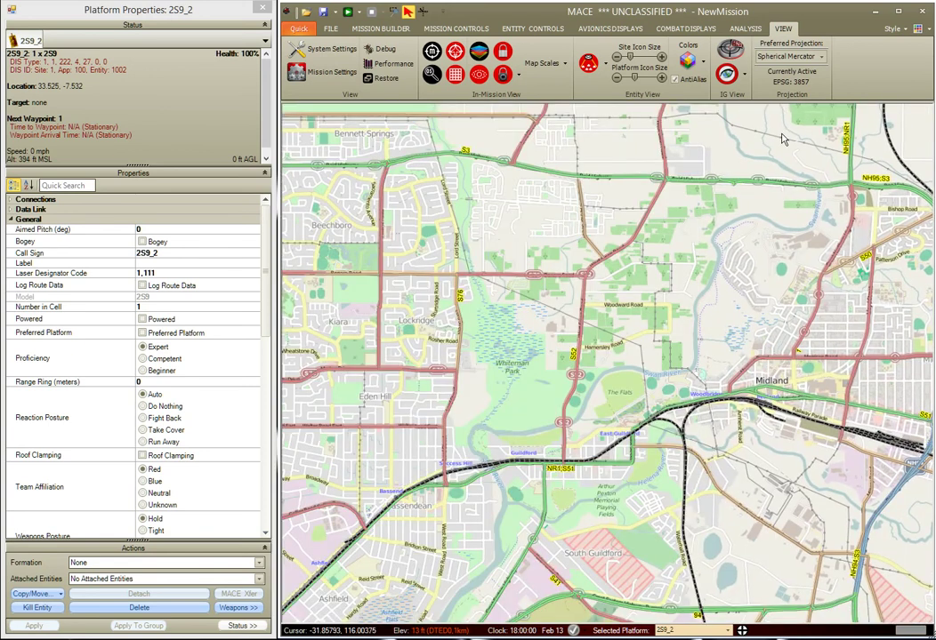
Step: Examine the street map and road overlay around Morley, Centro Galleria and Bedford at close range and across the wider surrounding suburbs
left_click_drag(399, 386, 672, 413)
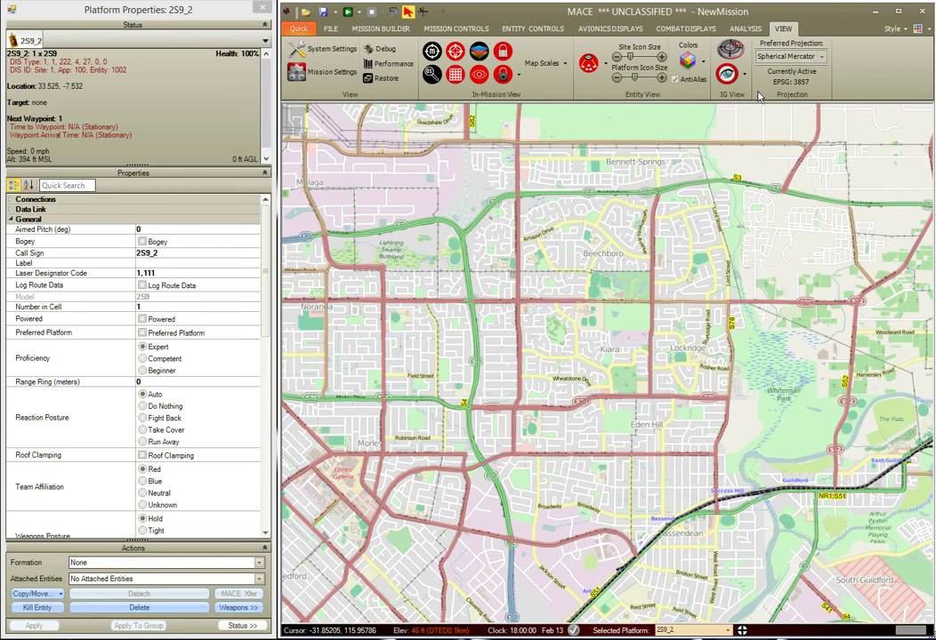
left_click_drag(531, 490, 545, 273)
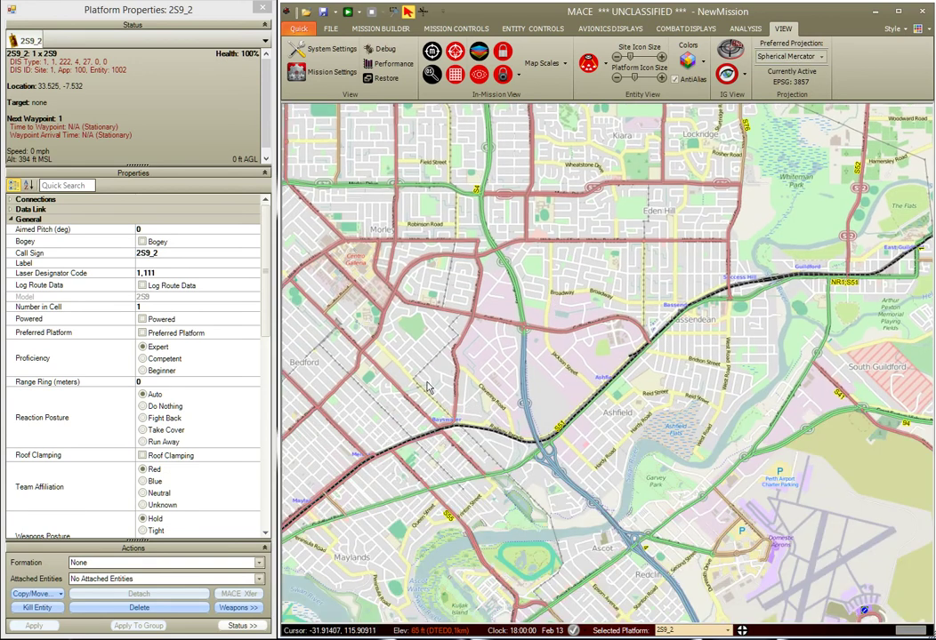
left_click_drag(421, 366, 537, 404)
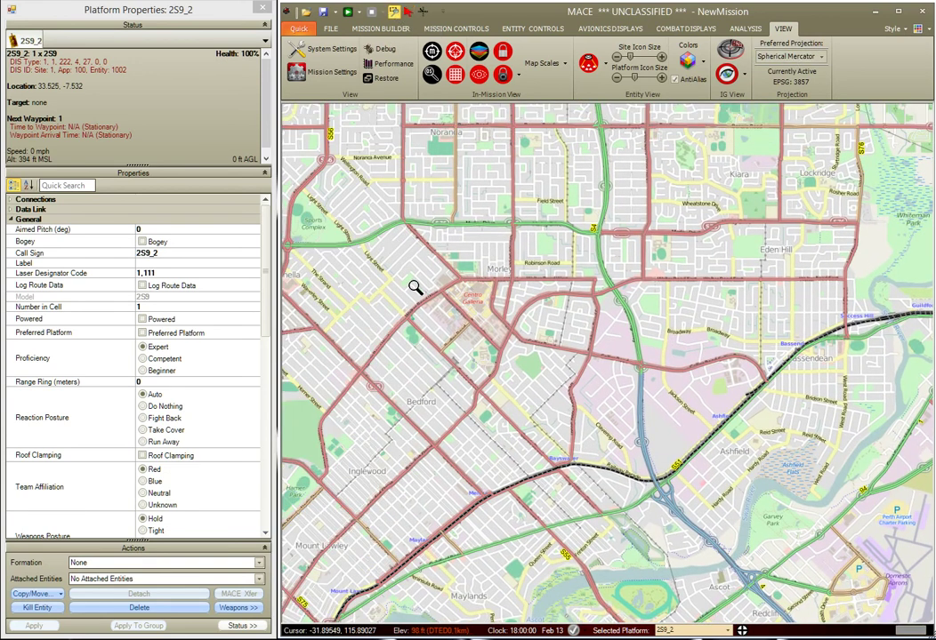
left_click_drag(389, 209, 604, 434)
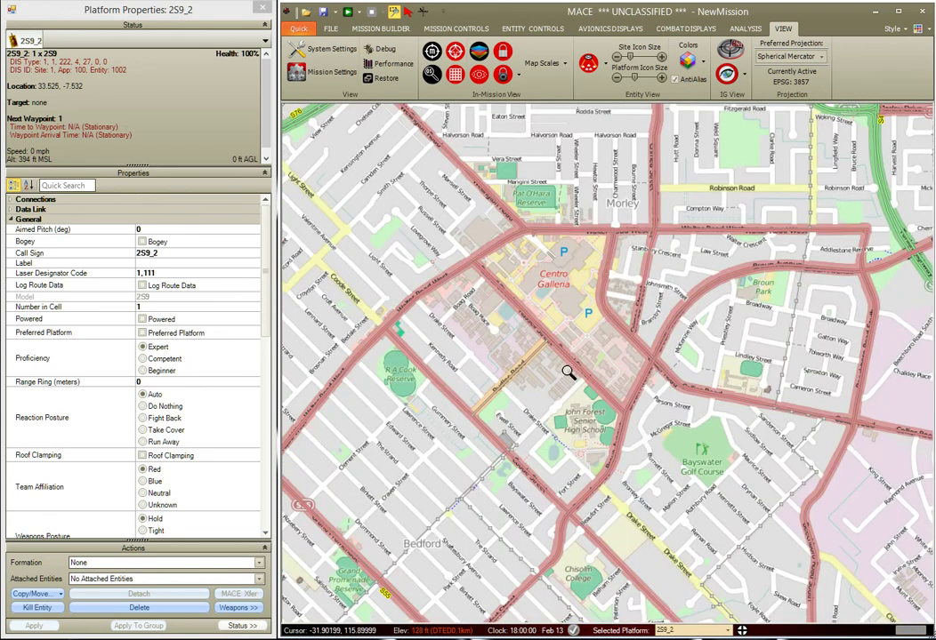
left_click_drag(579, 313, 620, 389)
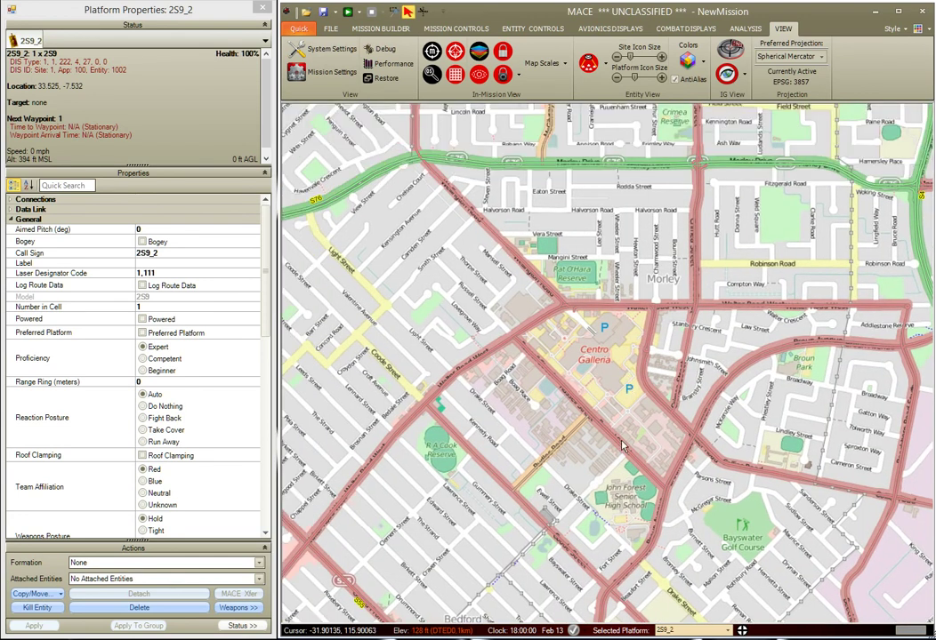
left_click_drag(613, 399, 591, 357)
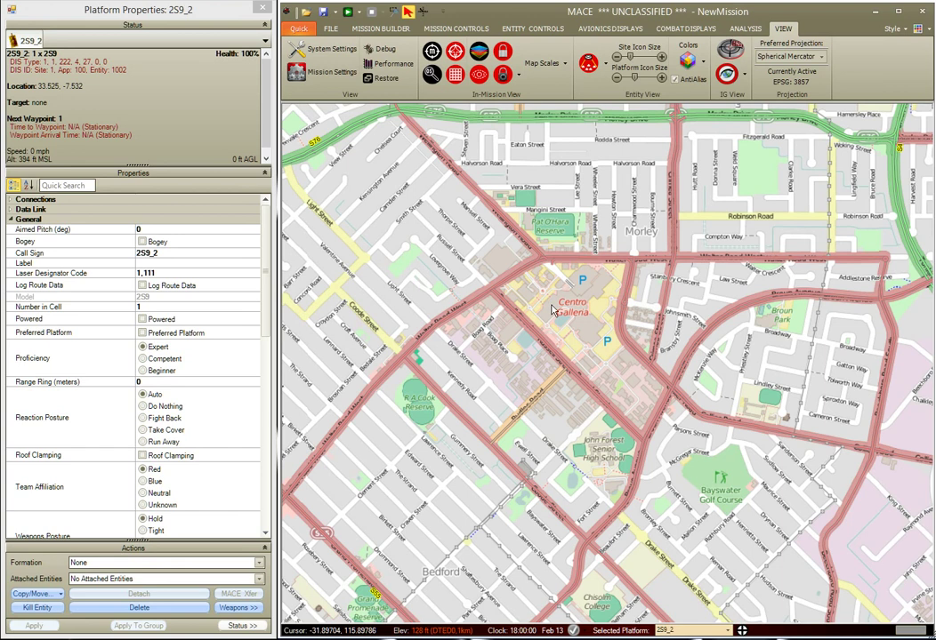
left_click(394, 13)
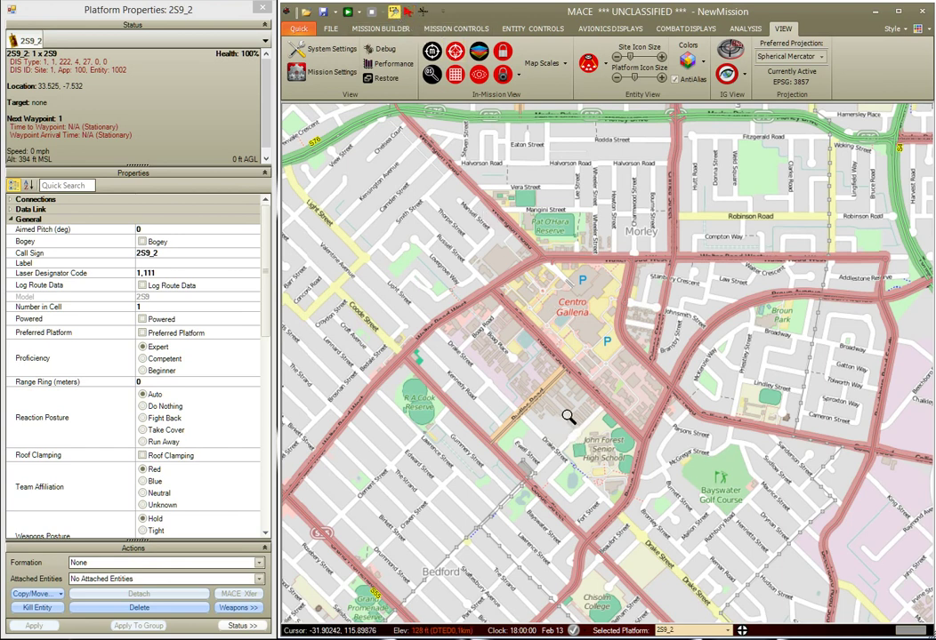
left_click_drag(677, 504, 492, 296)
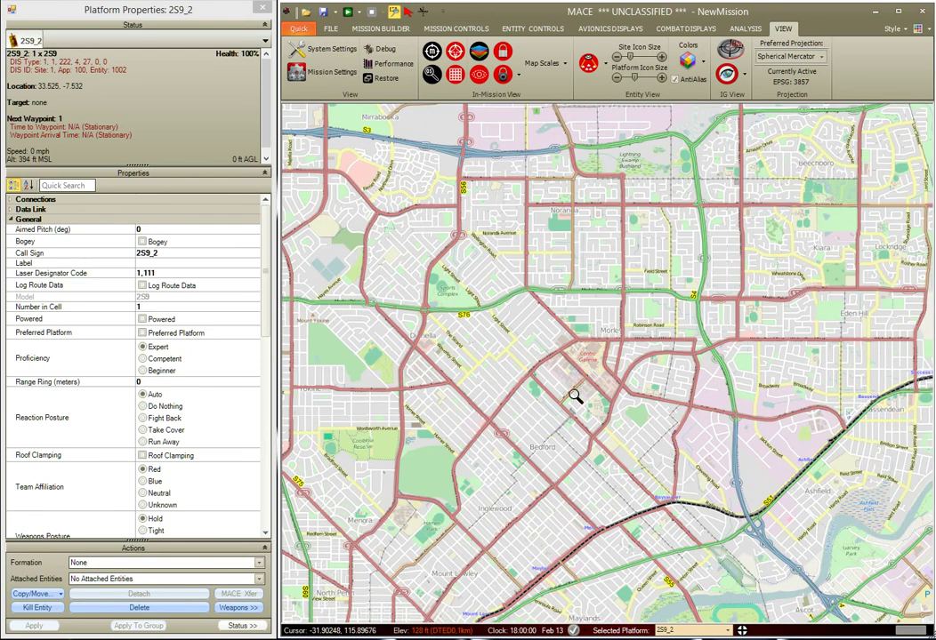